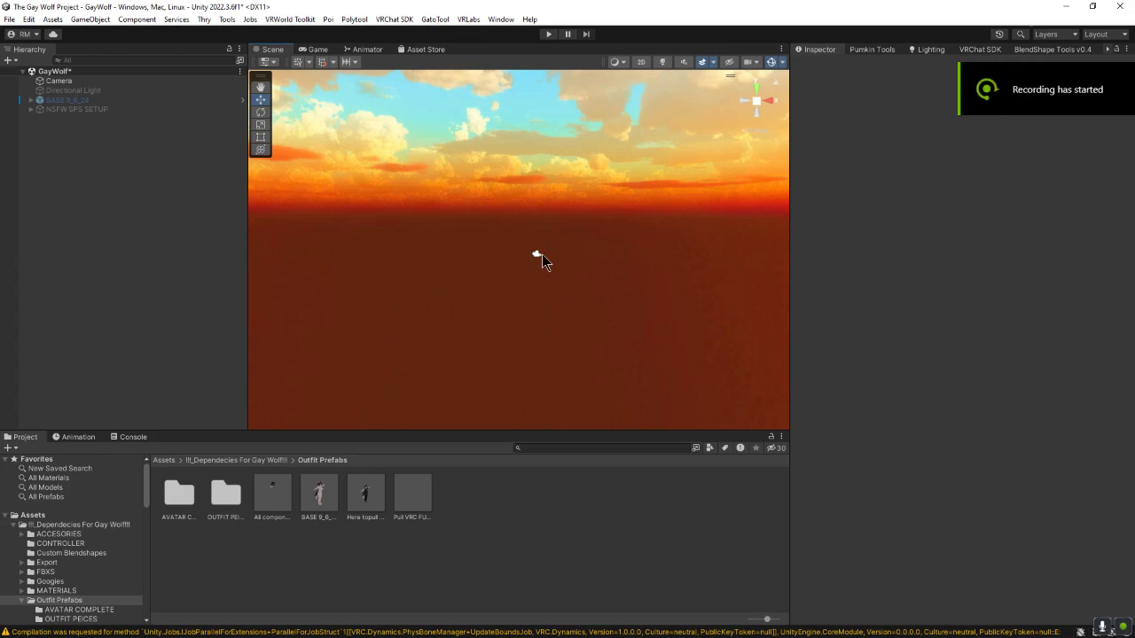
Orbit the Scene view to look around the empty GayWolf scene
right_click_drag(538, 259, 543, 261)
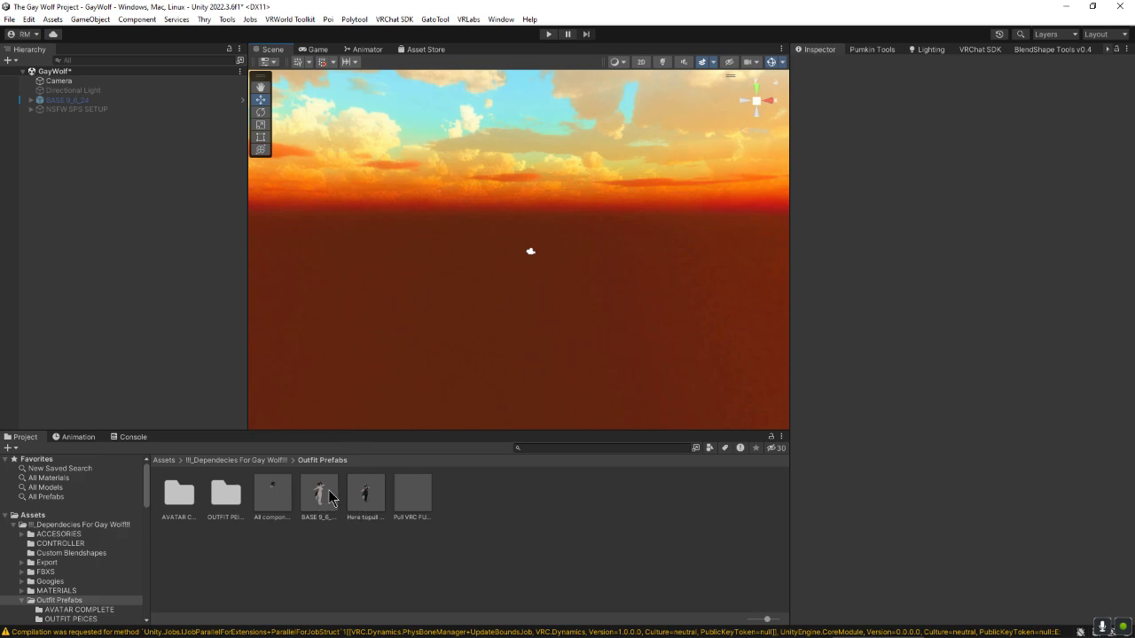
Place the BASE 9_6_24 wolf avatar and drop the Long Sleeve Leggings outfit onto it
left_click_drag(312, 489, 639, 362)
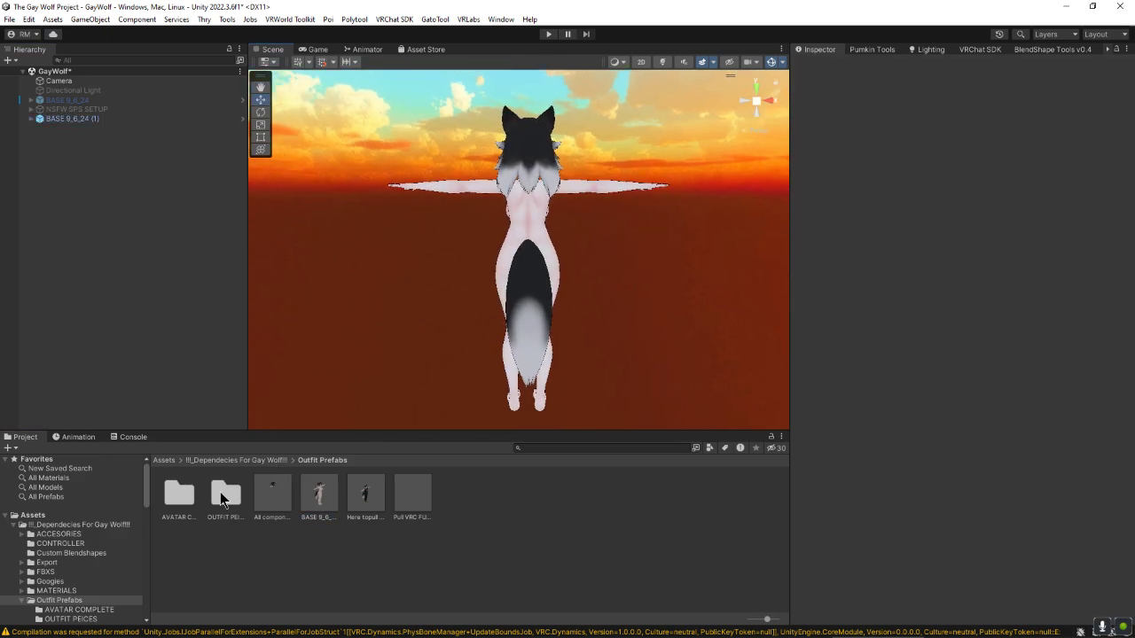
double_click(224, 497)
left_click_drag(414, 499, 615, 359)
Orbit and zoom around the avatar to check the white sweater and black leggings
scroll(665, 333, "up", 3)
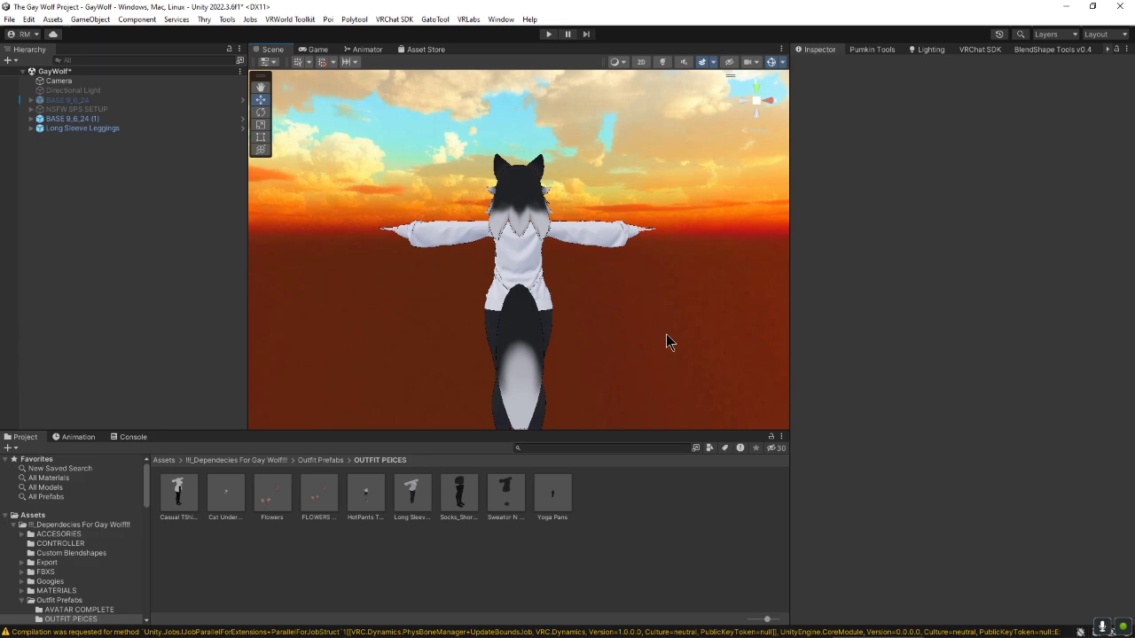
scroll(460, 317, "up", 1)
mouse_move(459, 316)
left_mouse_down("alt")
mouse_move(699, 369)
mouse_move(651, 369)
mouse_move(697, 322)
mouse_move(613, 309)
mouse_move(623, 309)
mouse_move(489, 375)
left_mouse_up("alt")
scroll(614, 348, "down", 3)
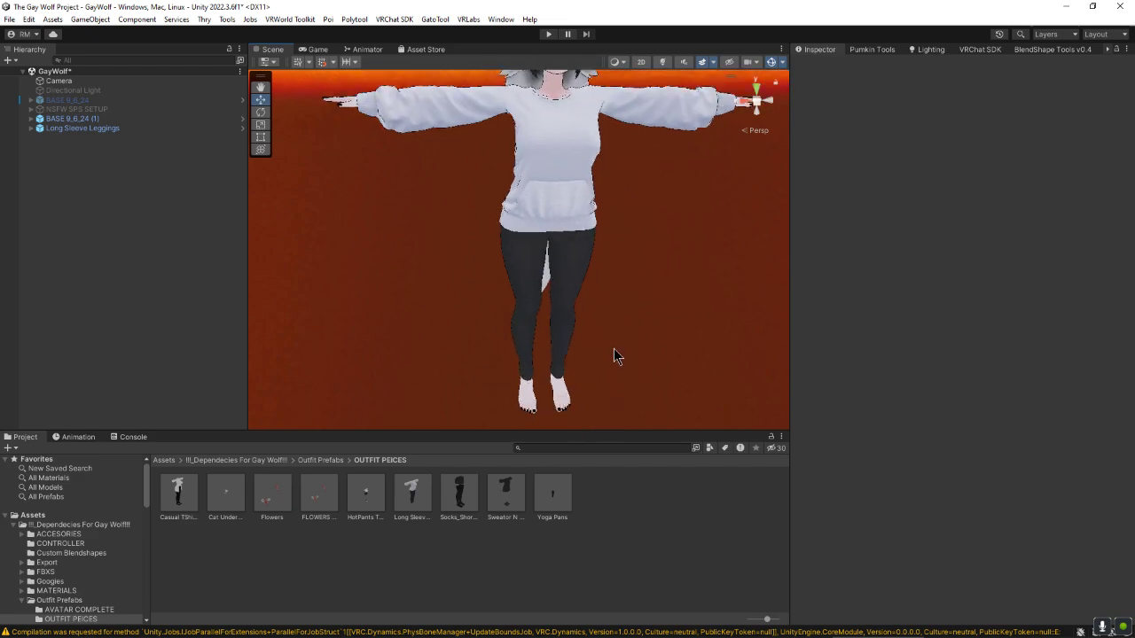
left_click_drag(614, 348, 618, 338, "alt")
scroll(632, 377, "up", 3)
scroll(633, 377, "down", 3)
scroll(597, 304, "down", 3)
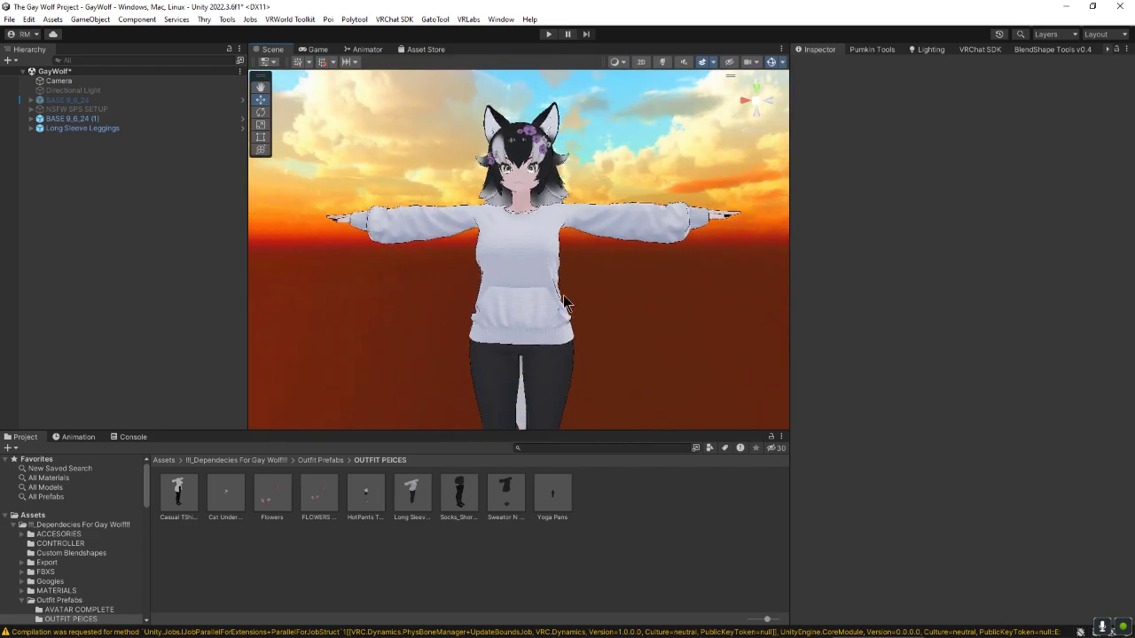
Unpack the Long Sleeve Leggings prefab completely, then select its Leggings and mtm meshes
left_click(50, 131)
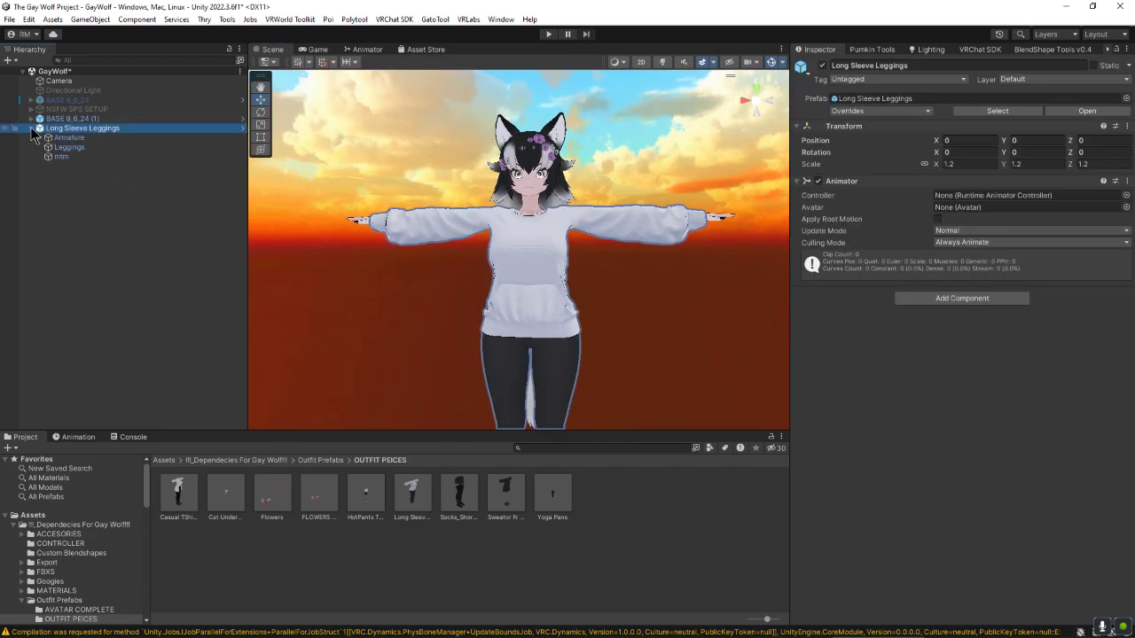
right_click(69, 129)
mouse_move(141, 287)
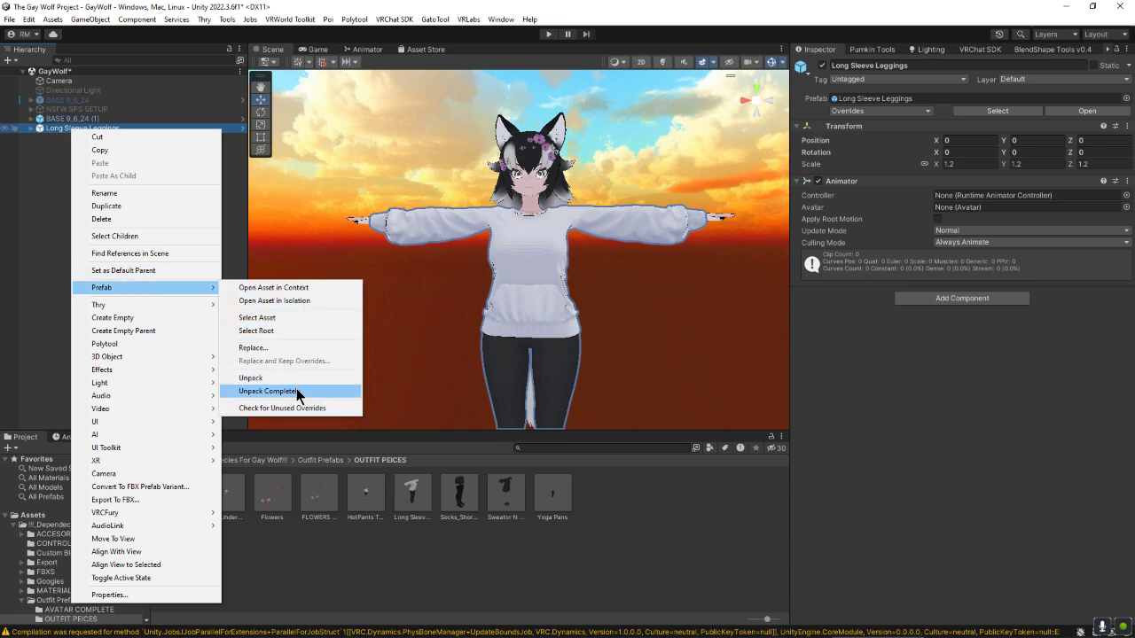
left_click(296, 391)
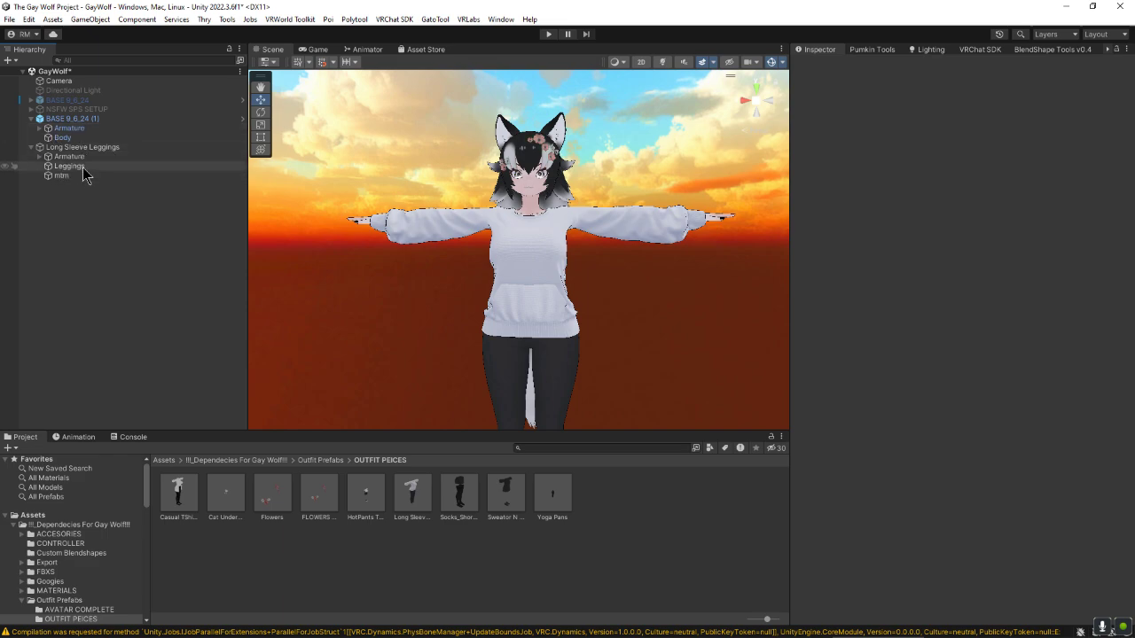
left_click(83, 168, "shift")
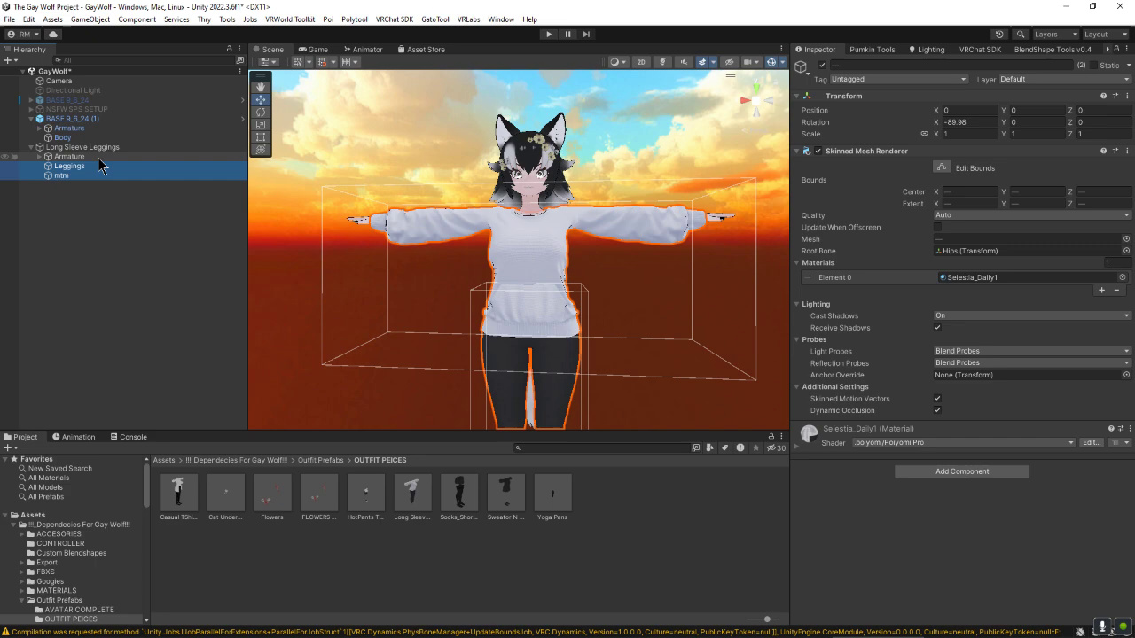
Reparent the selected Leggings and mtm objects onto BASE 9_6_24 (1) in the Hierarchy
left_click_drag(82, 127, 81, 122)
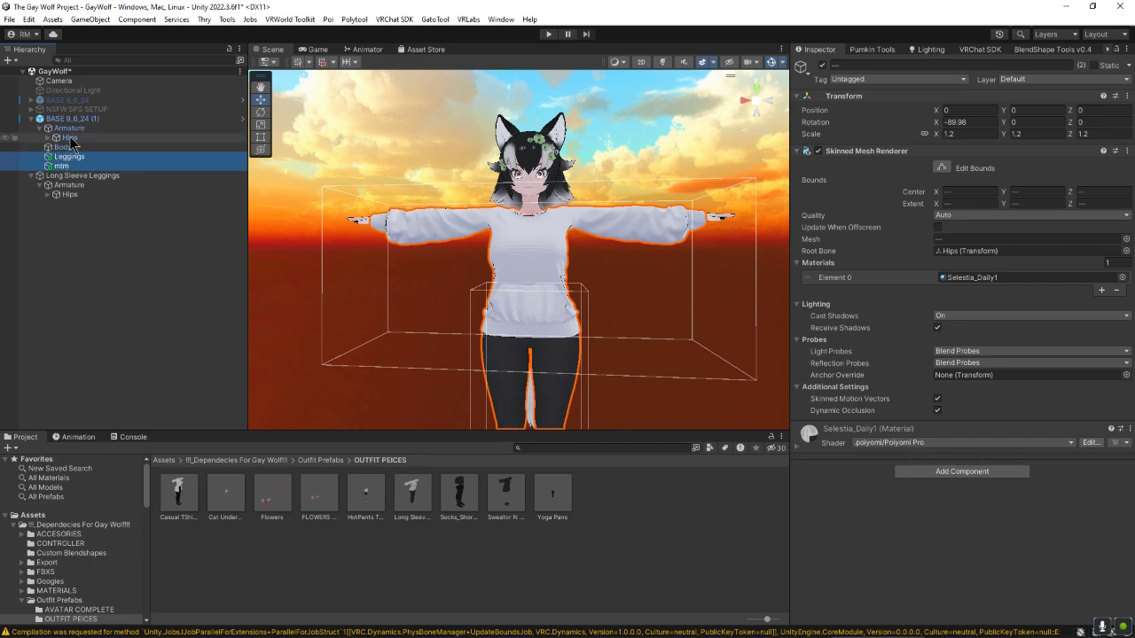
Nest the outfit's Hips and Butt_L bones under the avatar's Hips and Butt_L
left_click_drag(66, 195, 70, 138)
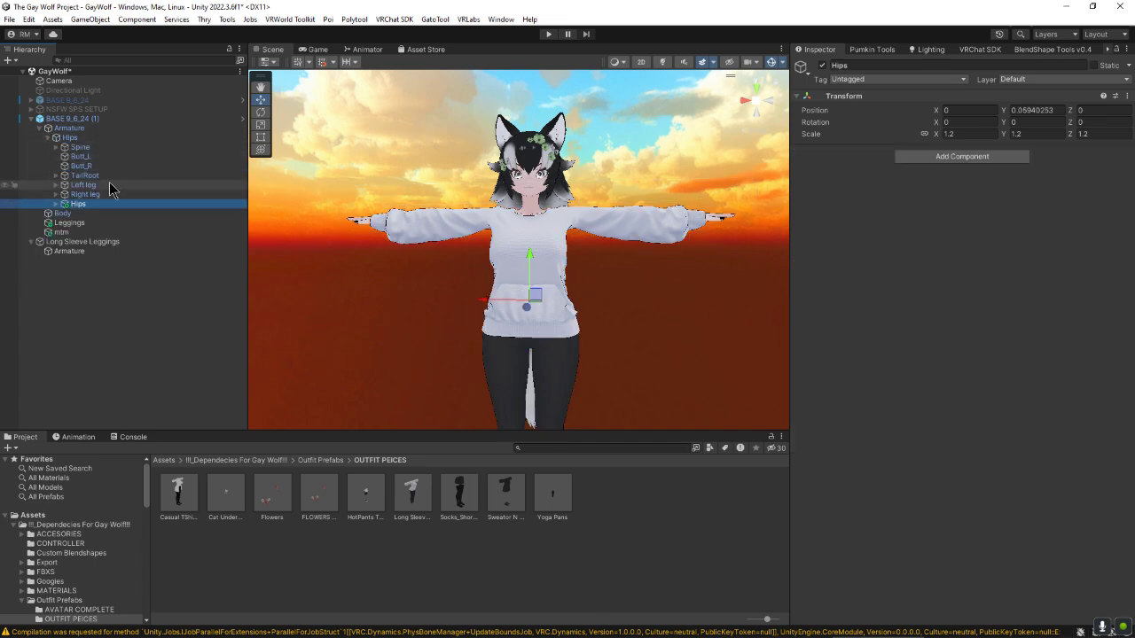
mouse_move(84, 215)
left_mouse_down()
mouse_move(115, 178)
mouse_move(93, 156)
mouse_move(58, 177)
left_mouse_up()
left_click(89, 223)
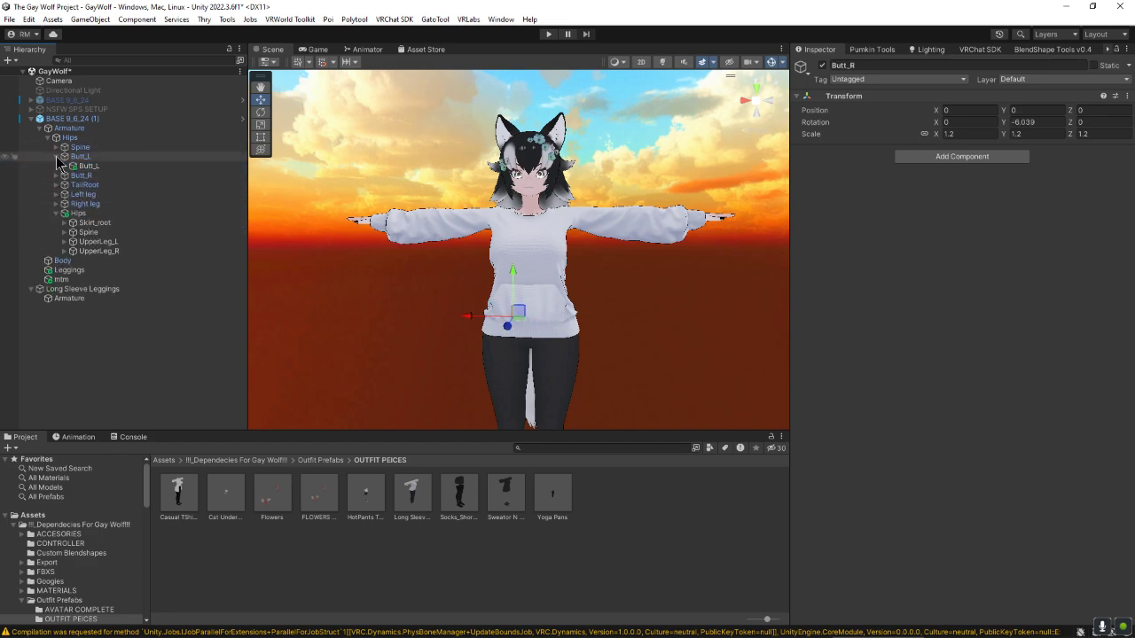
left_click(56, 157)
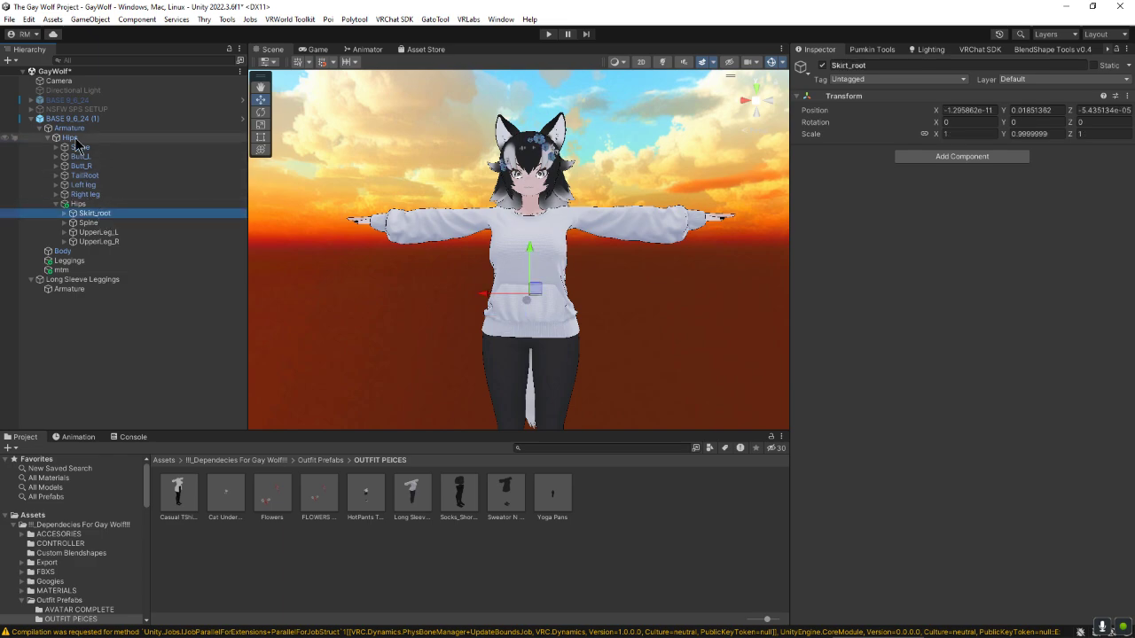
Delete the unused Skirt_root bone
left_click_drag(98, 216, 98, 215)
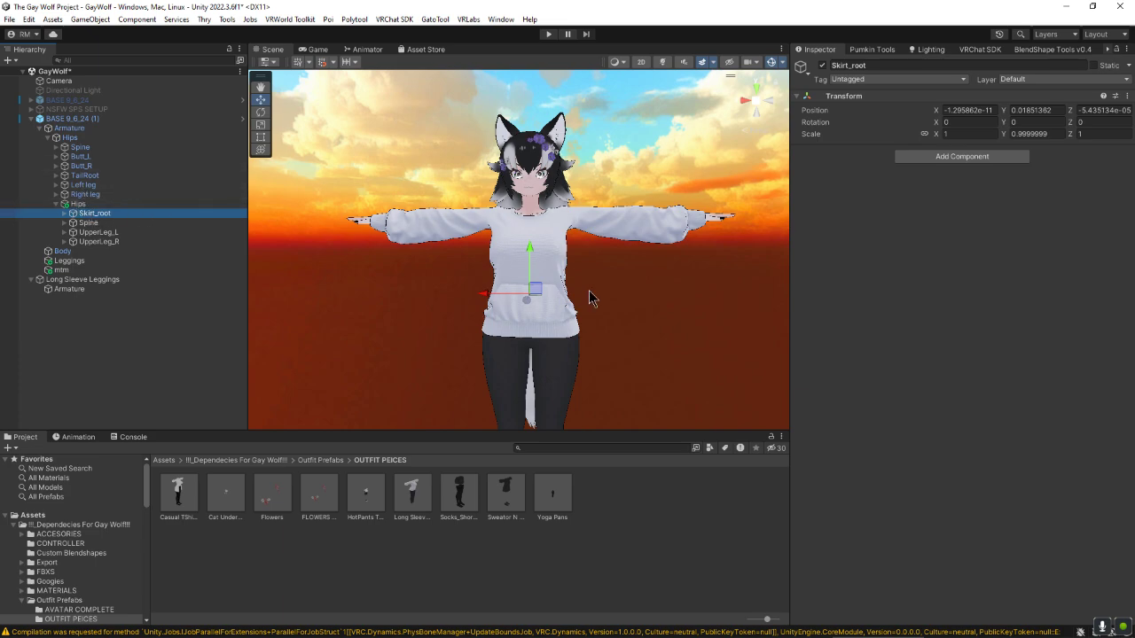
right_click_drag(586, 289, 585, 242)
scroll(575, 307, "up", 3)
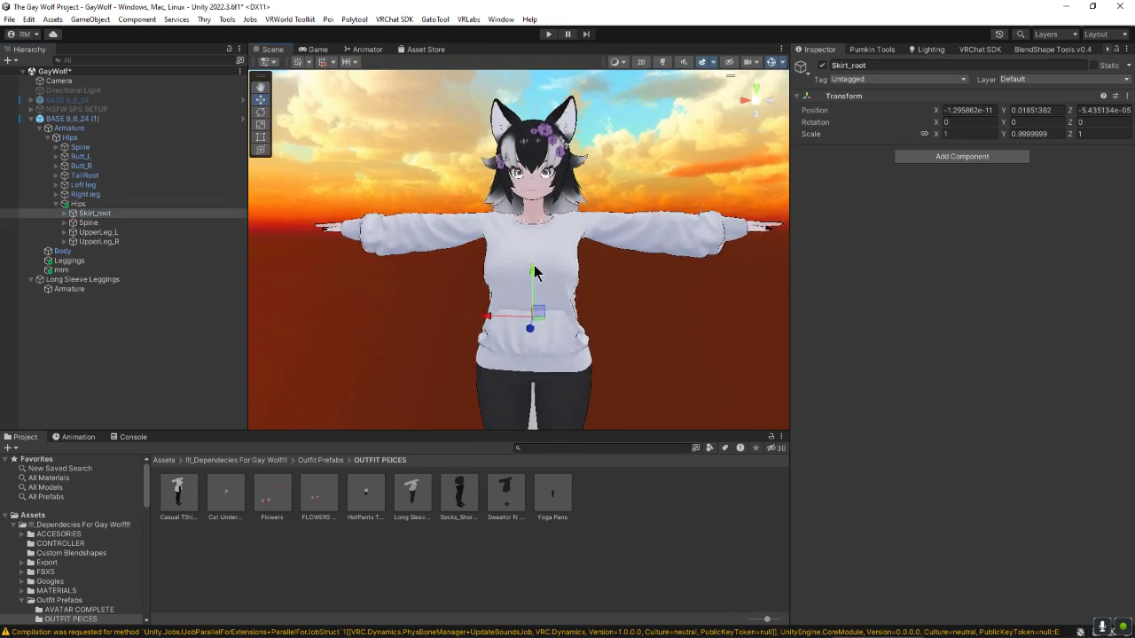
scroll(535, 273, "down", 3)
scroll(555, 298, "up", 2)
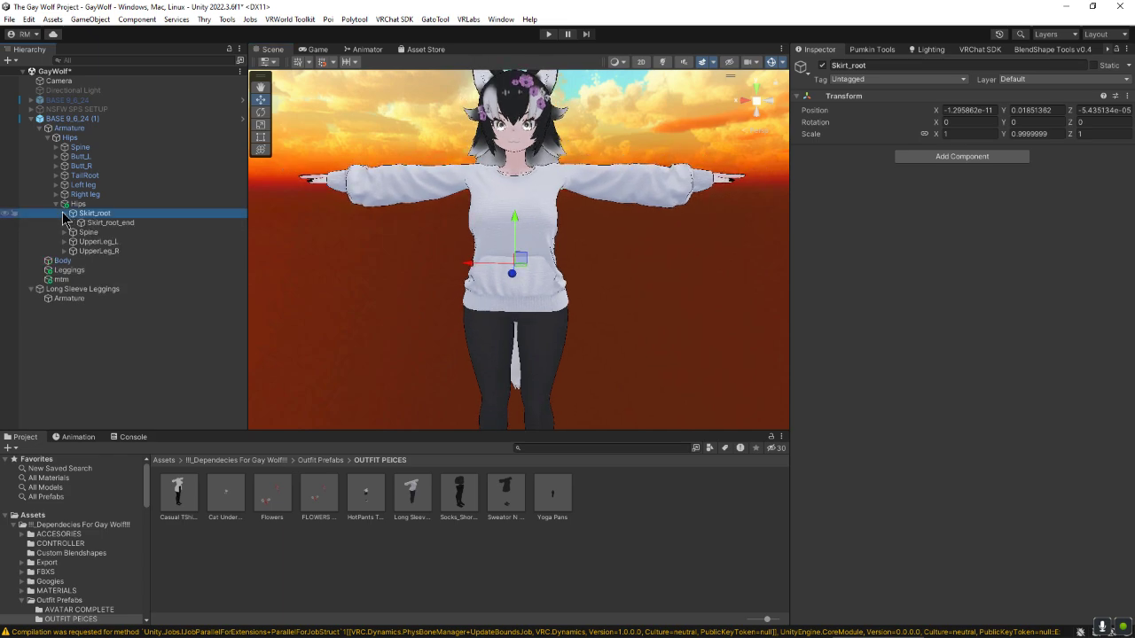
scroll(323, 238, "up", 2)
key("Delete")
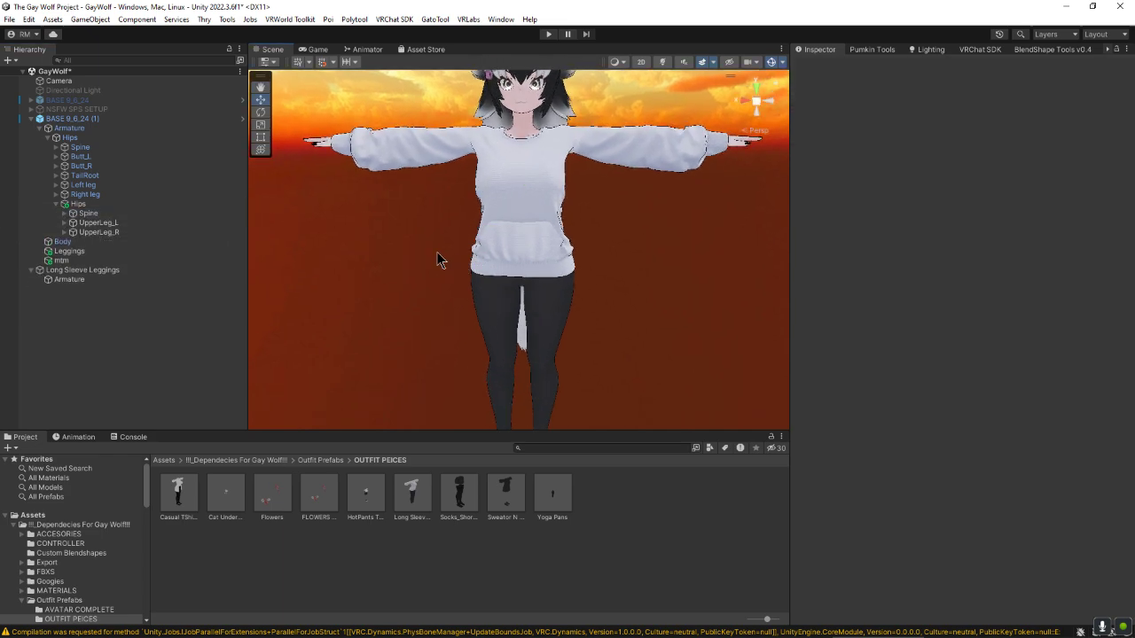
Nest the outfit's Spine, Breast_L and Breast_R under the avatar's matching bones
left_click_drag(87, 215, 89, 156)
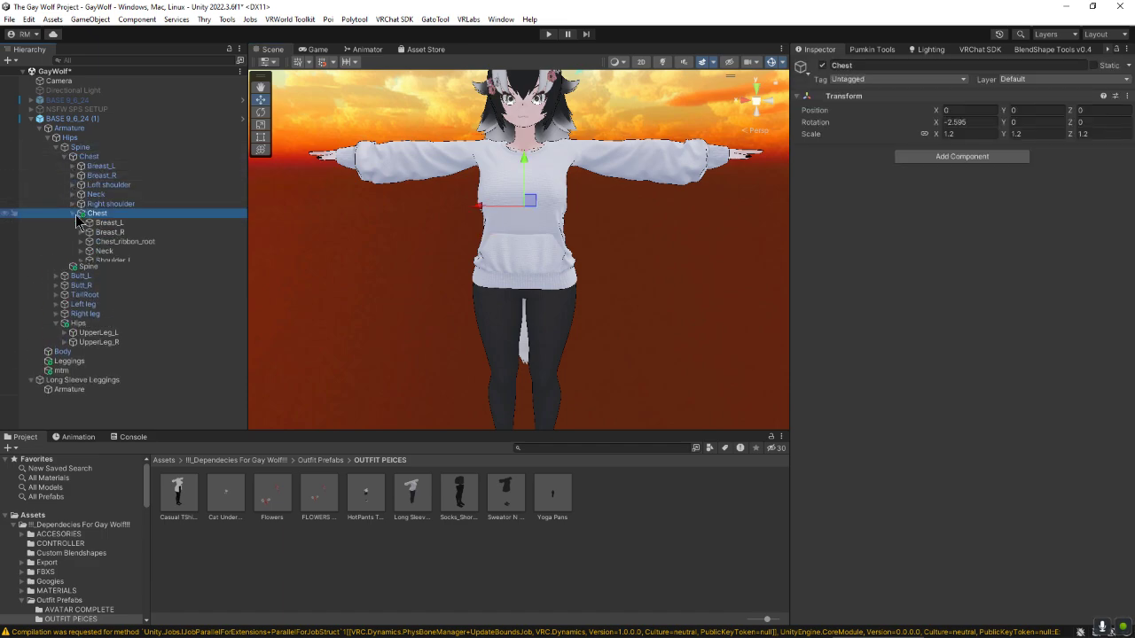
left_click_drag(110, 226, 89, 166)
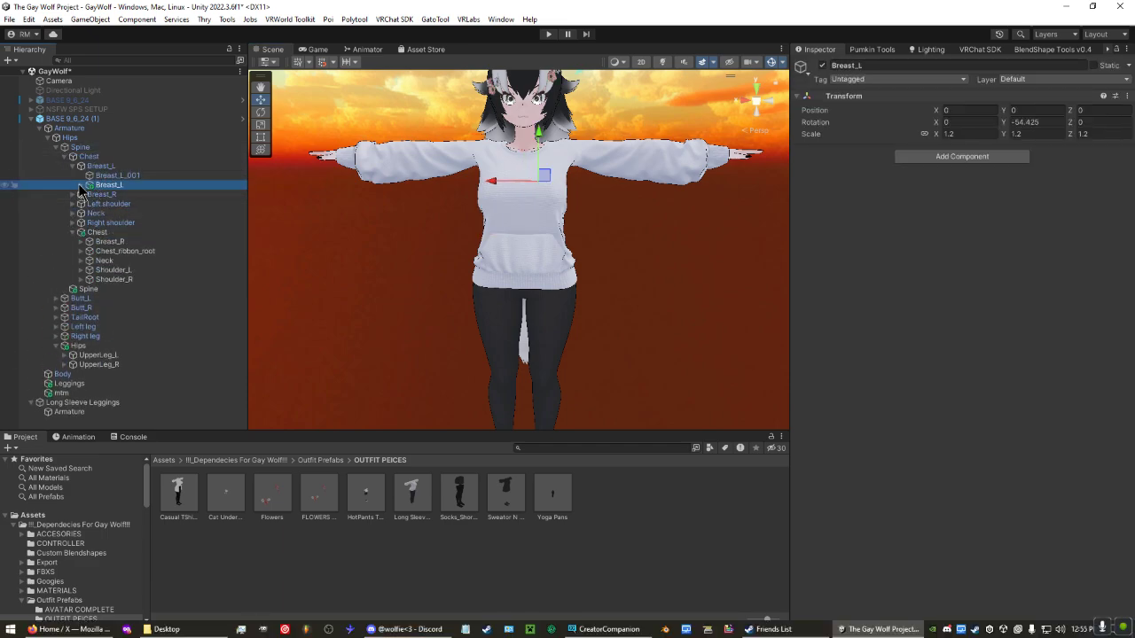
left_click(116, 175)
left_click(73, 165)
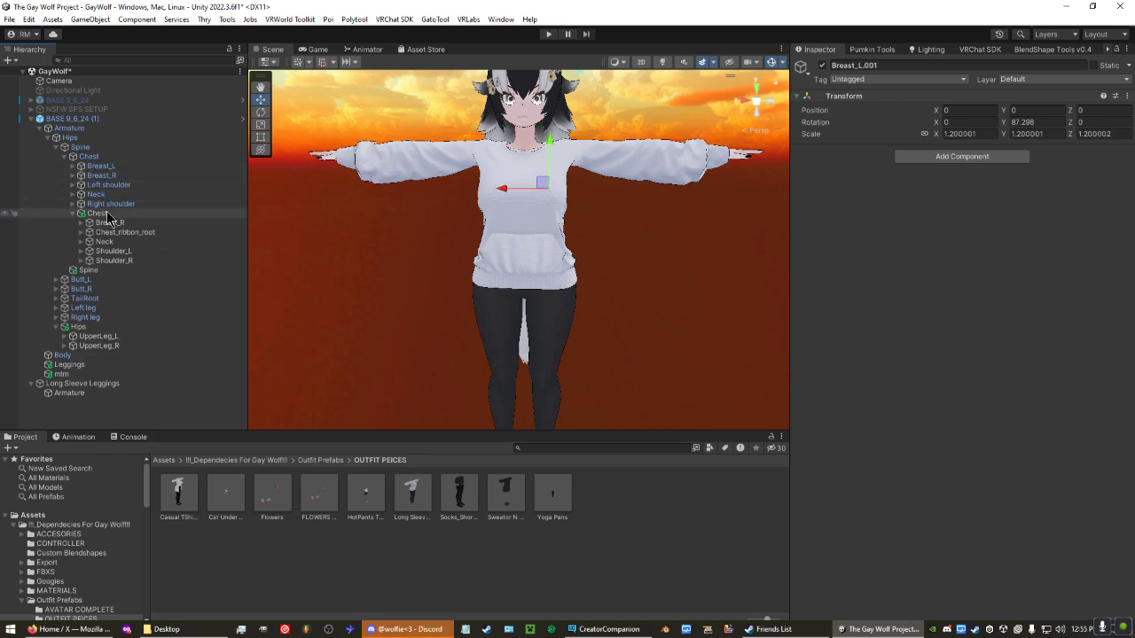
left_click_drag(113, 203, 100, 175)
left_click(80, 183)
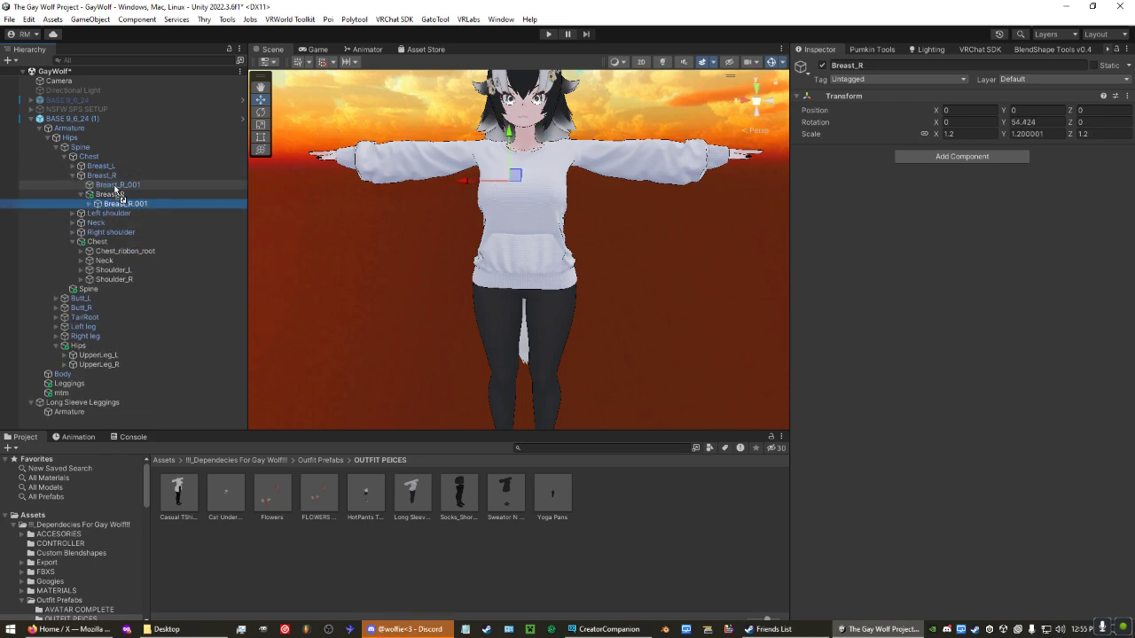
left_click(74, 176)
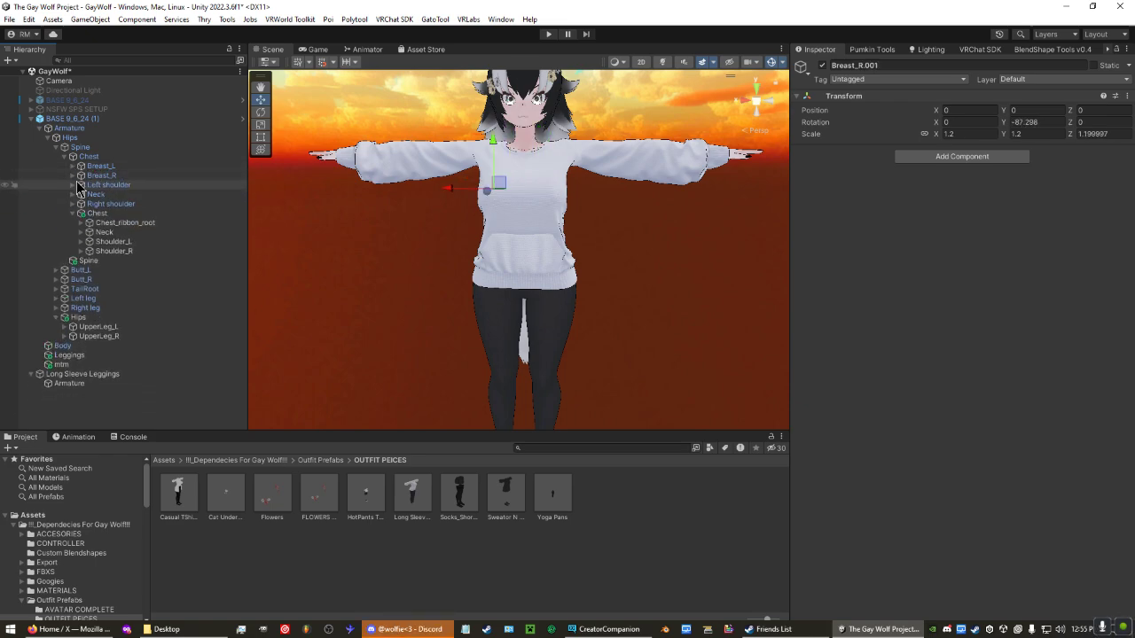
Delete Chest_ribbon_root and nest the outfit's Neck under the avatar's Neck
double_click(115, 223)
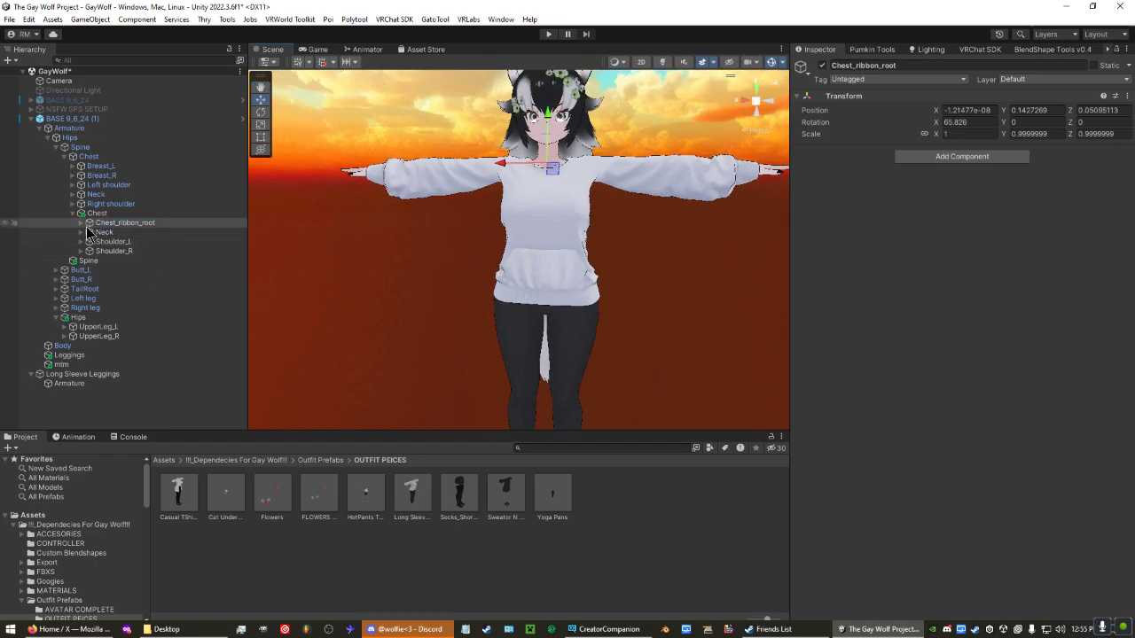
left_click(80, 222)
key("Delete")
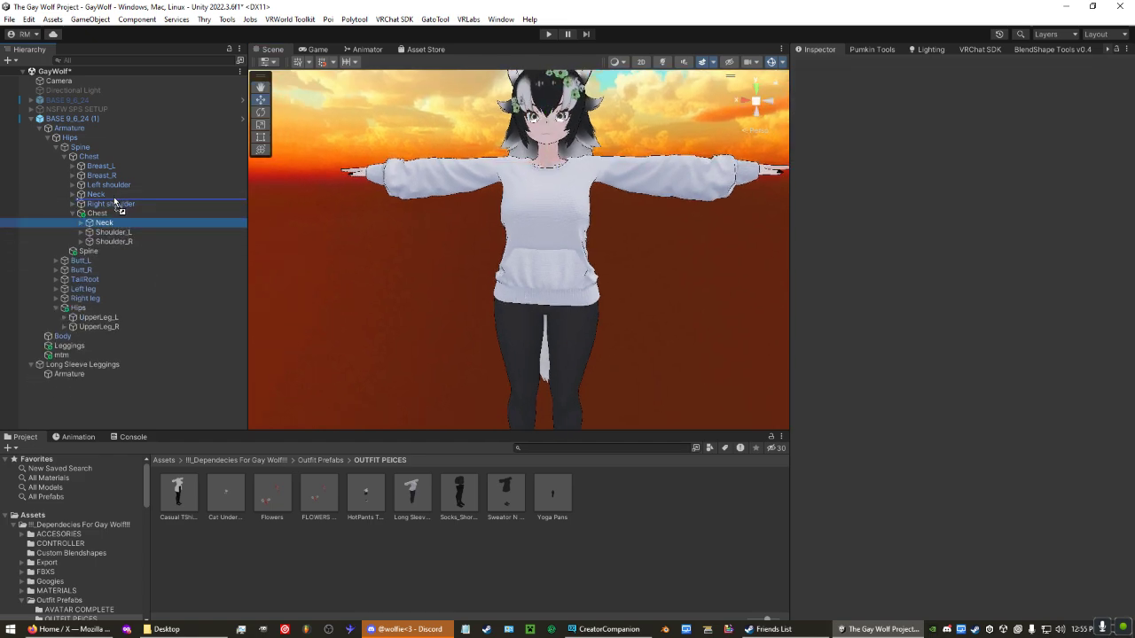
left_click_drag(115, 204, 116, 200)
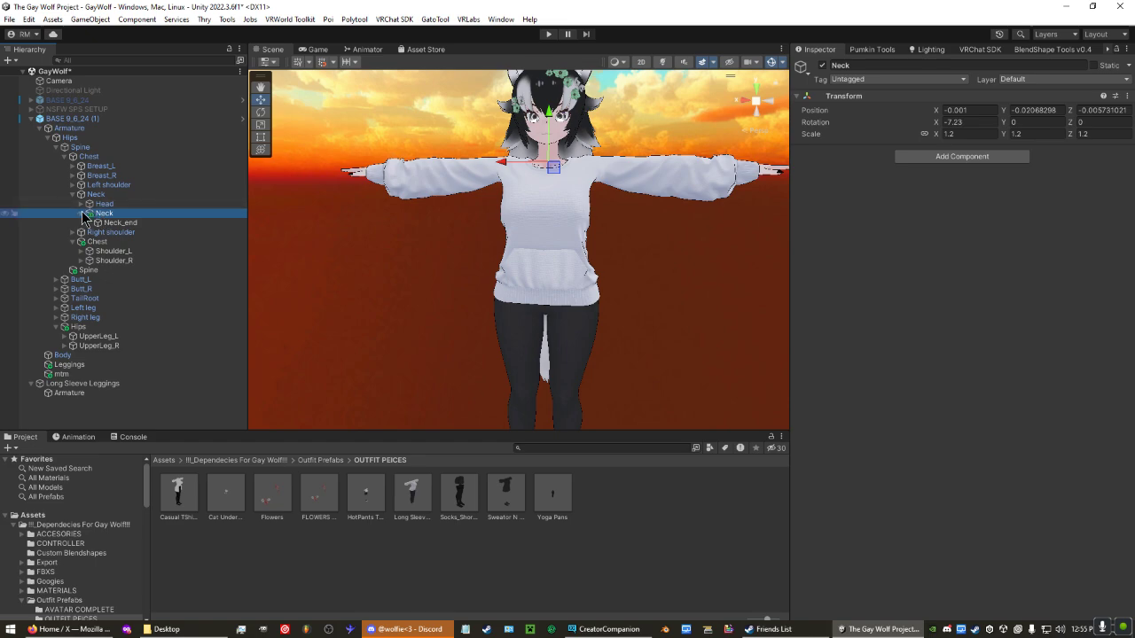
left_click(72, 195)
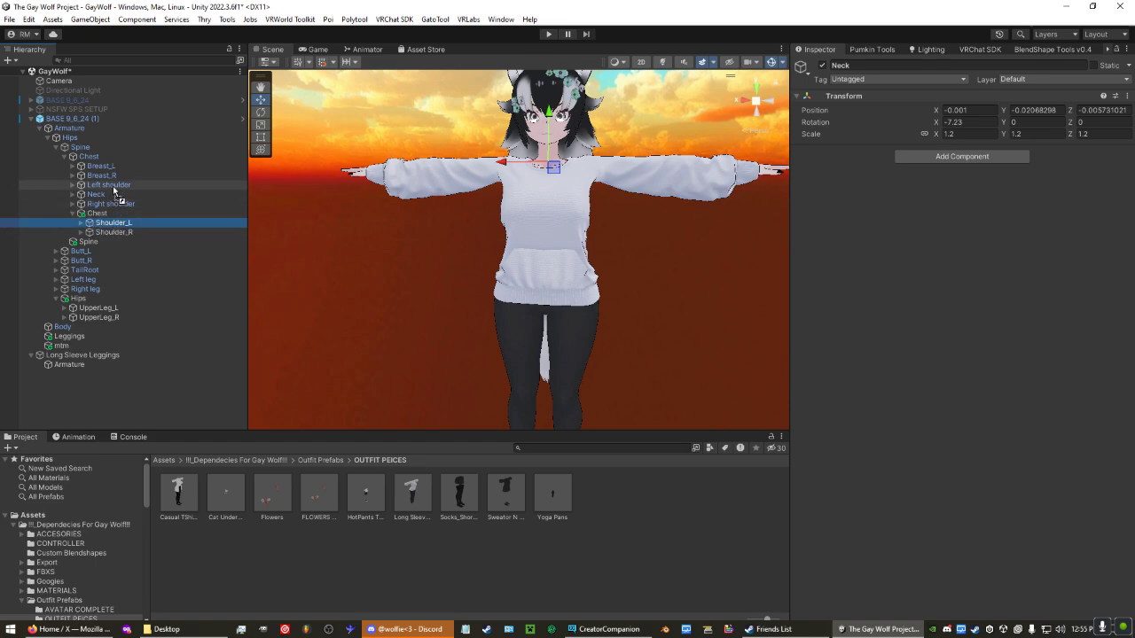
Nest the outfit's Shoulder_L and Hand_L under the avatar's Left shoulder and Left wrist
left_click_drag(113, 190, 111, 200)
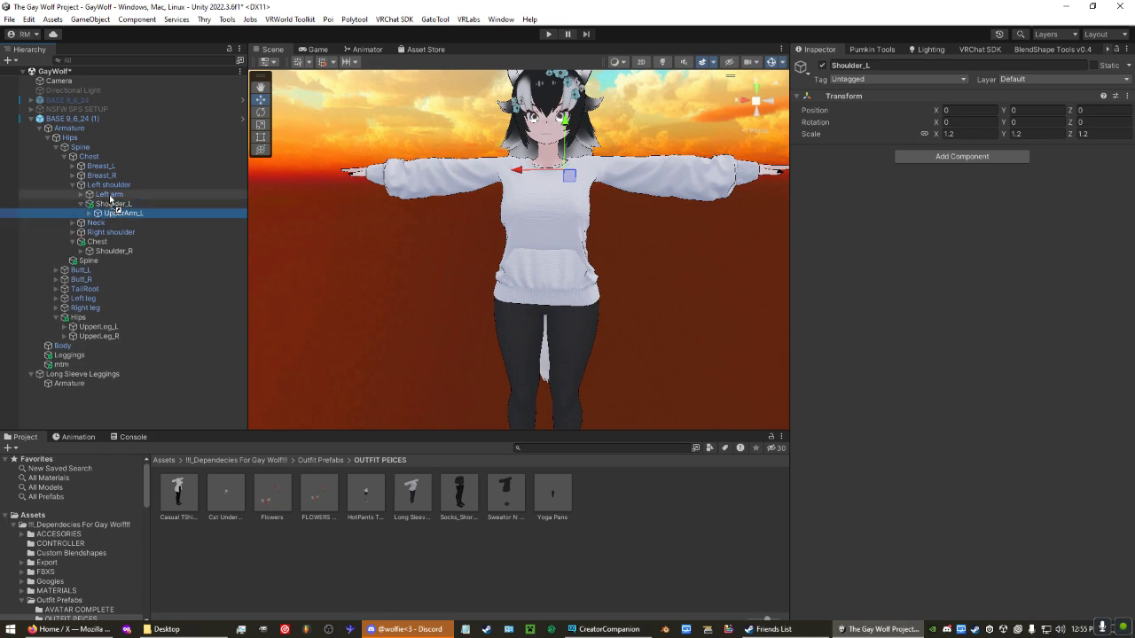
left_click(80, 194)
left_click(102, 232)
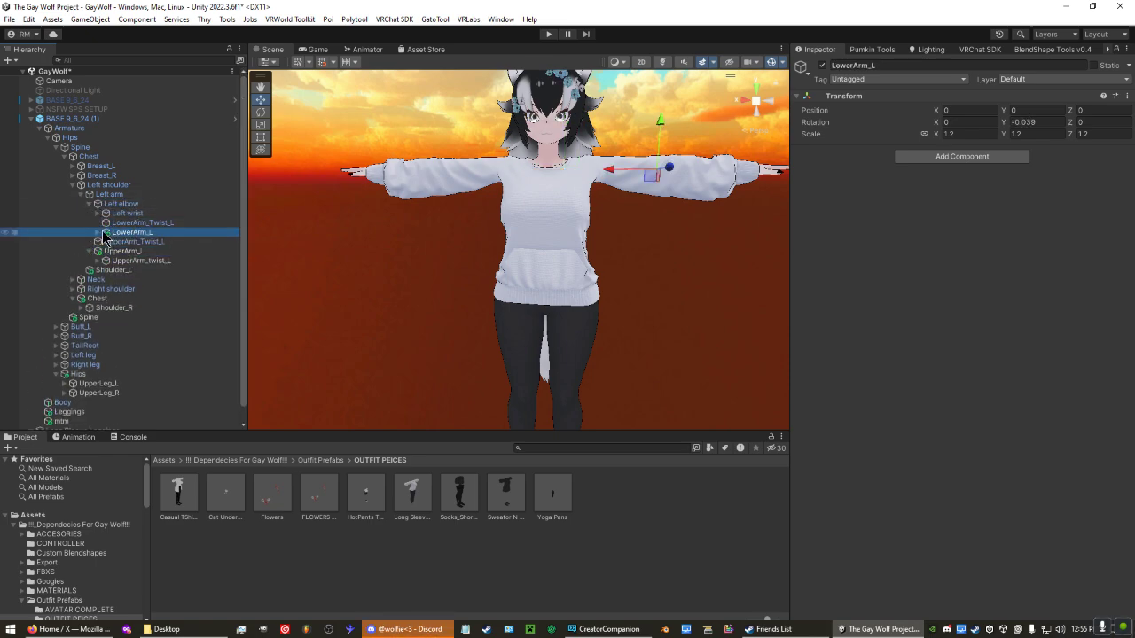
left_click(98, 232)
left_click_drag(129, 241, 126, 214)
left_click(114, 269)
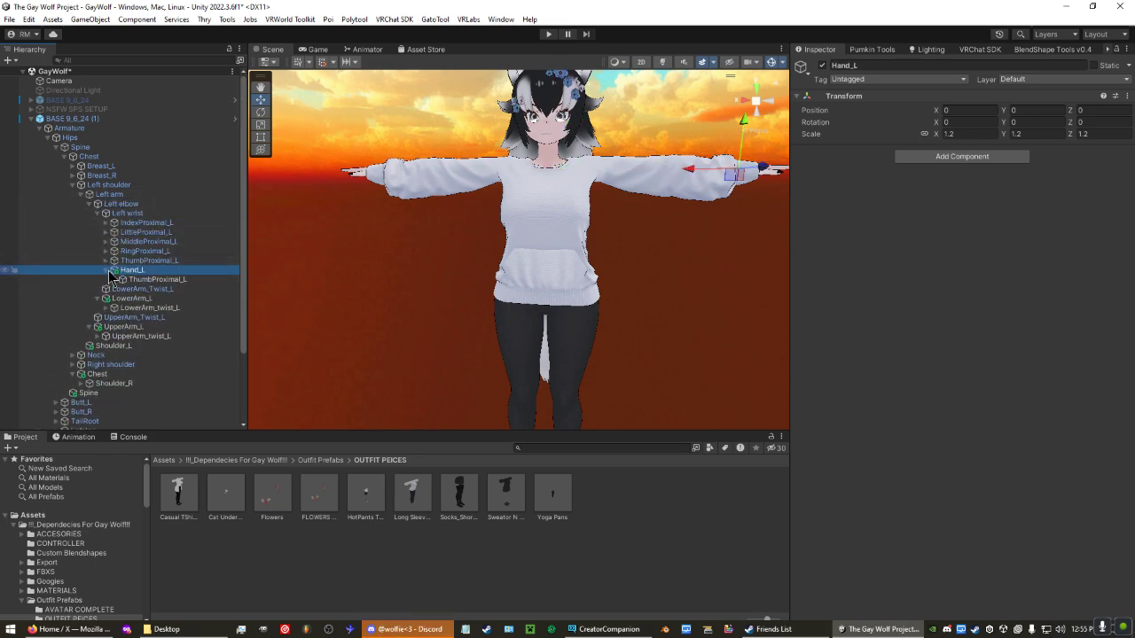
key("f")
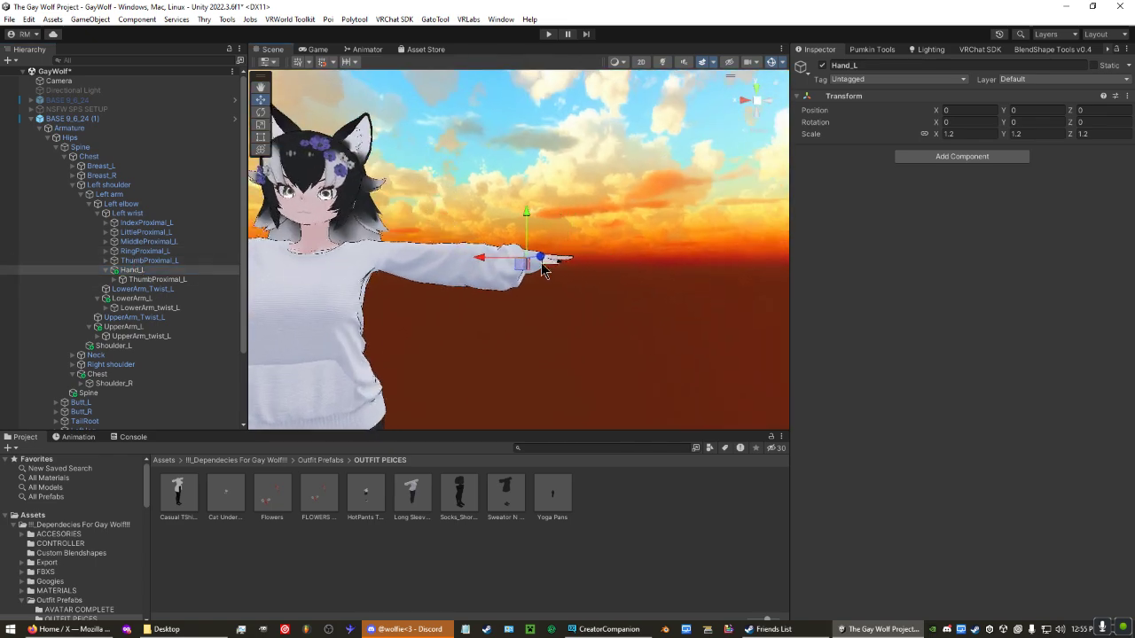
mouse_move(543, 270)
left_mouse_down("alt")
mouse_move(608, 278)
mouse_move(476, 362)
mouse_move(428, 340)
mouse_move(547, 222)
mouse_move(241, 282)
left_mouse_up("alt")
Nest ThumbProximal_L under the avatar's ThumbProximal_L and inspect the left sleeve
left_click_drag(149, 282, 127, 261)
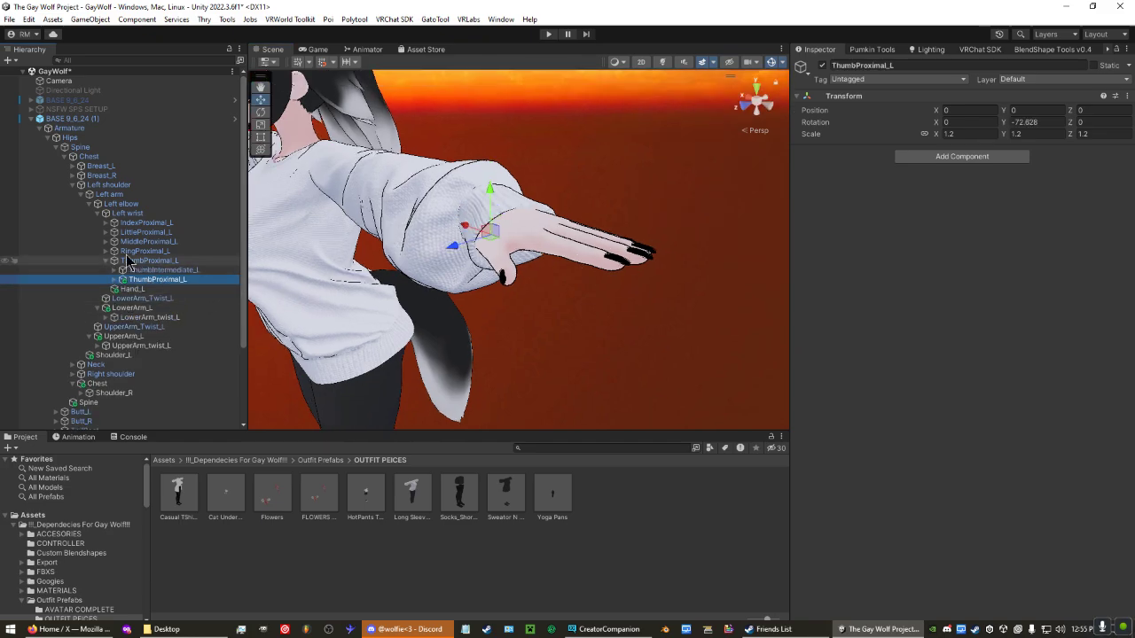
mouse_move(486, 276)
left_mouse_down("alt")
mouse_move(307, 247)
mouse_move(481, 208)
mouse_move(426, 236)
mouse_move(410, 313)
mouse_move(560, 273)
mouse_move(558, 240)
left_mouse_up("alt")
scroll(557, 240, "up", 2)
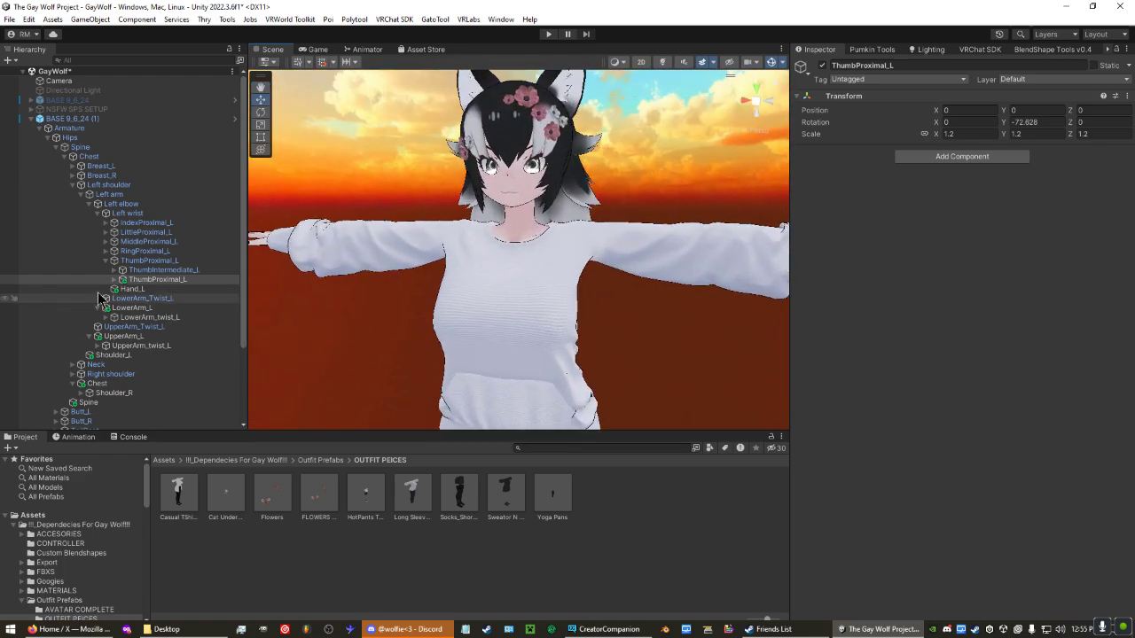
left_click(104, 260)
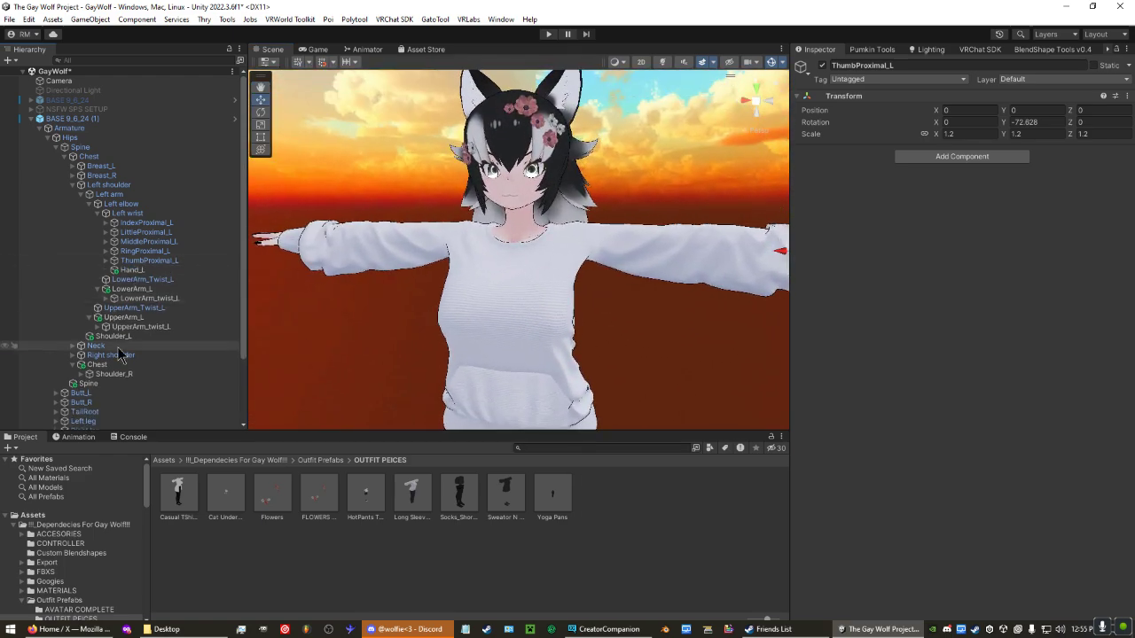
left_click(75, 184)
Nest Shoulder_R, LowerArm_R and ThumbProximal_R under the avatar's matching right-arm bones
left_click_drag(110, 206, 111, 204)
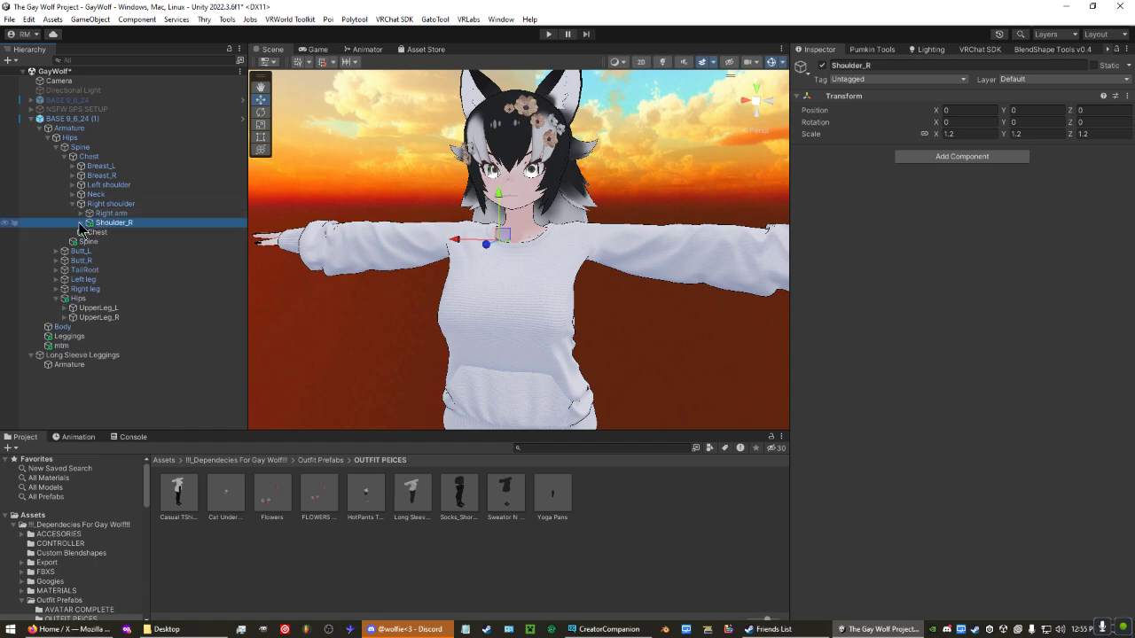
left_click(97, 242)
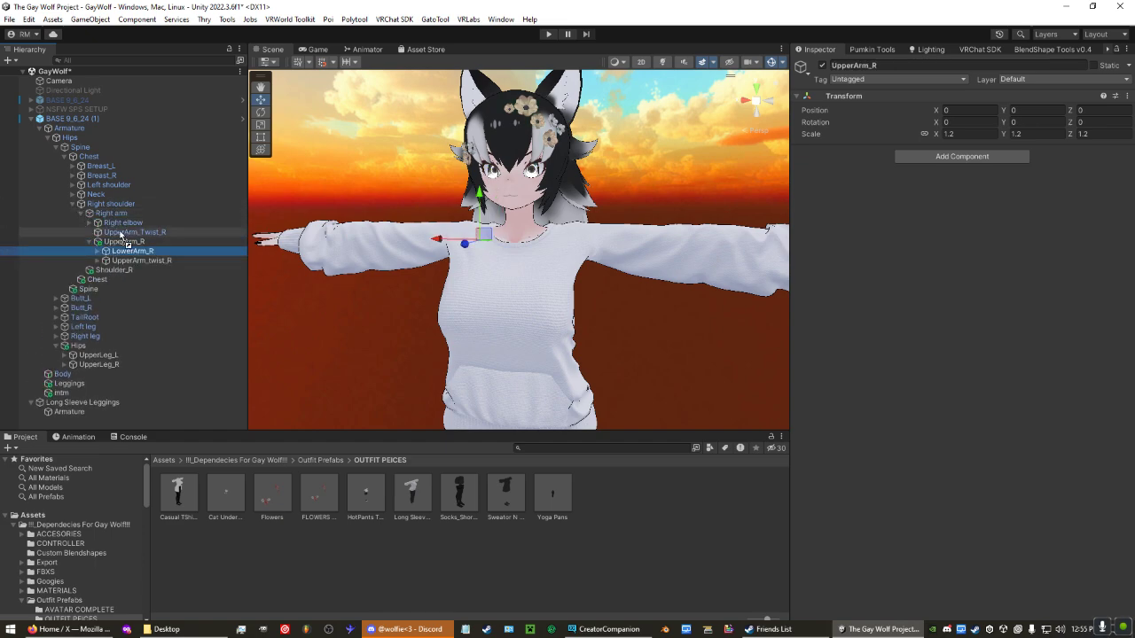
mouse_move(124, 251)
left_mouse_down()
mouse_move(124, 222)
mouse_move(130, 231)
left_mouse_up()
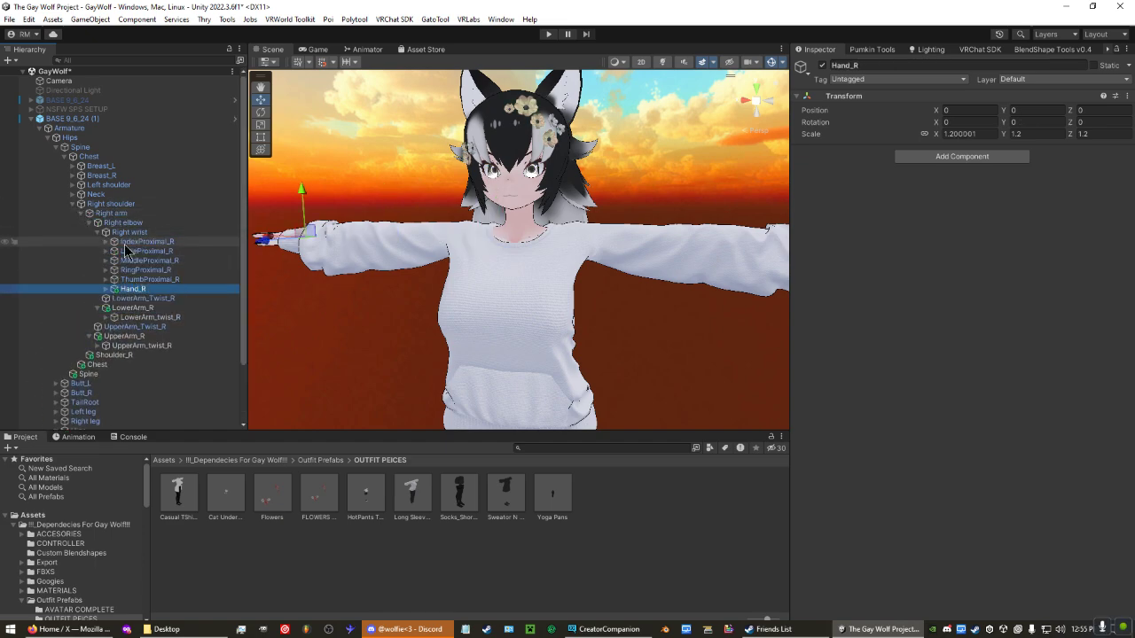
left_click_drag(133, 302, 124, 281)
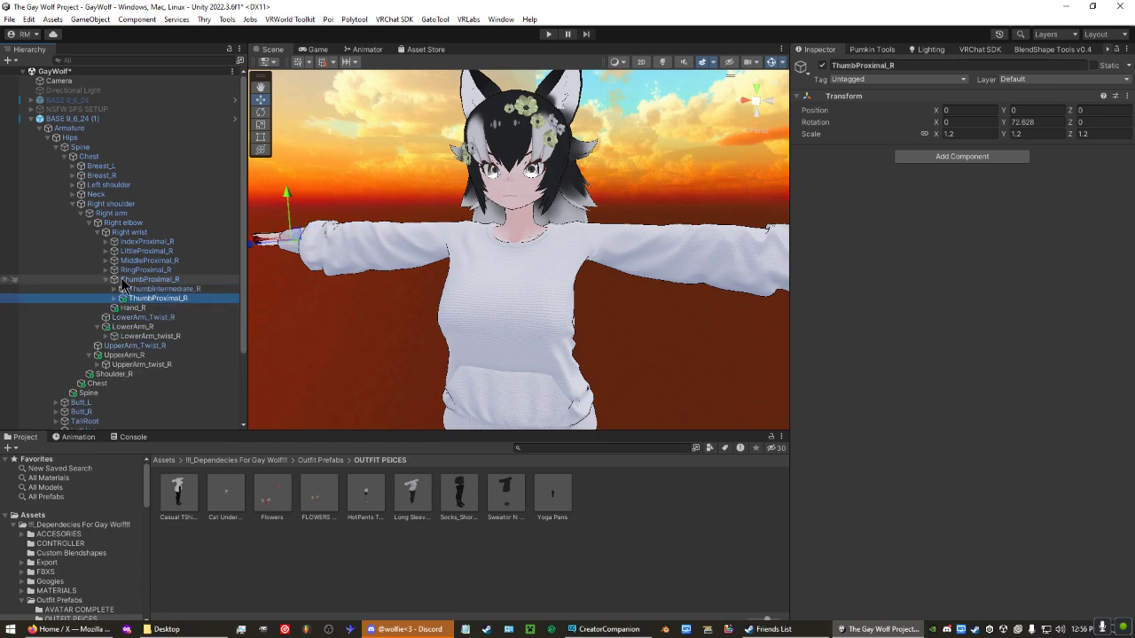
left_click(74, 204)
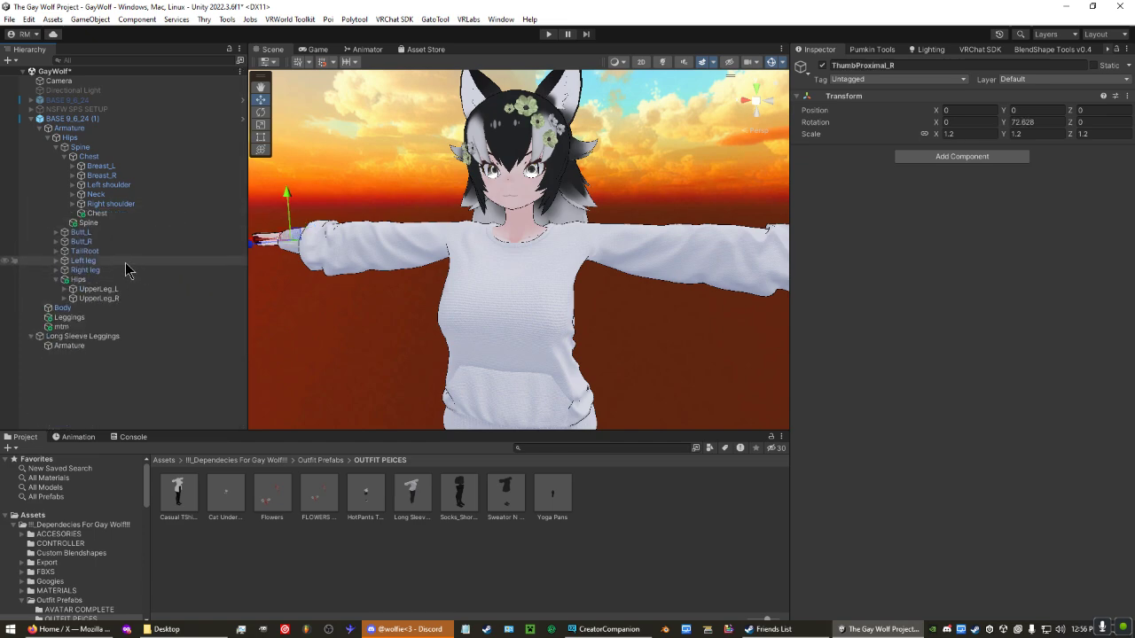
Nest UpperLeg_L, LowerLeg_L and Toe_L under the avatar's Left leg, Left knee and Left toe
left_click(57, 147)
left_click(56, 147)
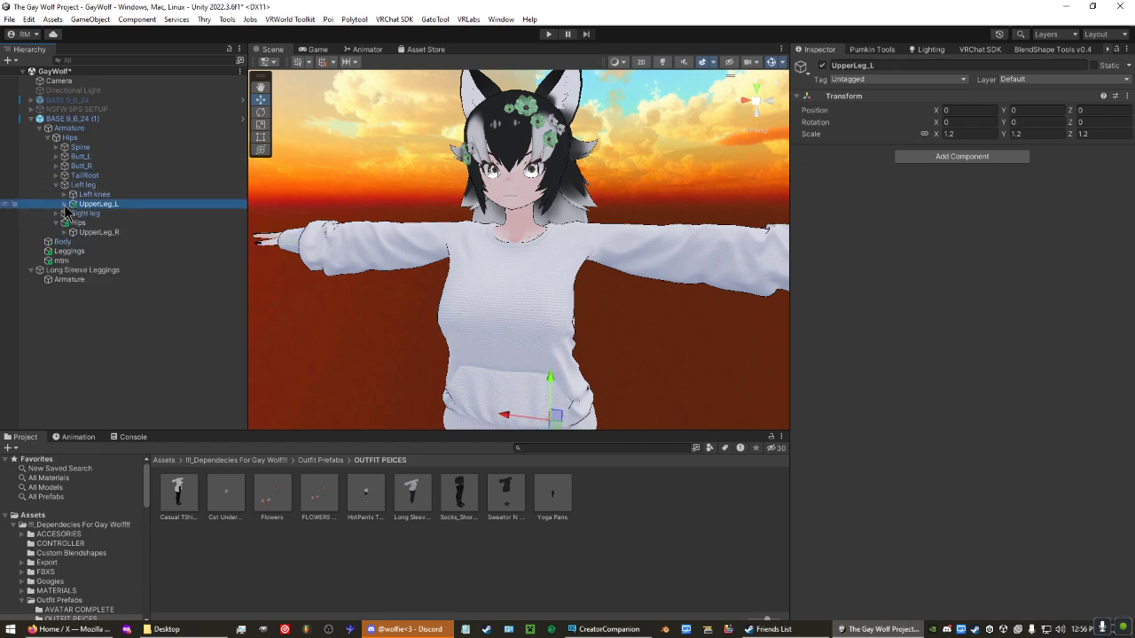
mouse_move(95, 166)
left_mouse_down()
mouse_move(93, 199)
mouse_move(104, 213)
left_mouse_up()
left_click(102, 205)
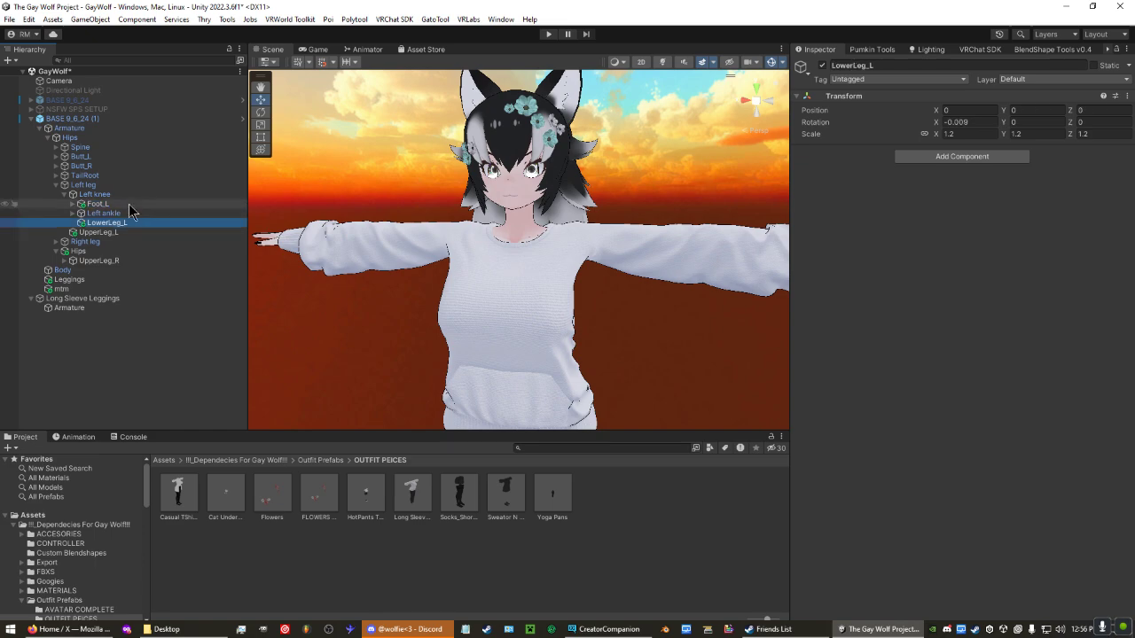
left_click(81, 222)
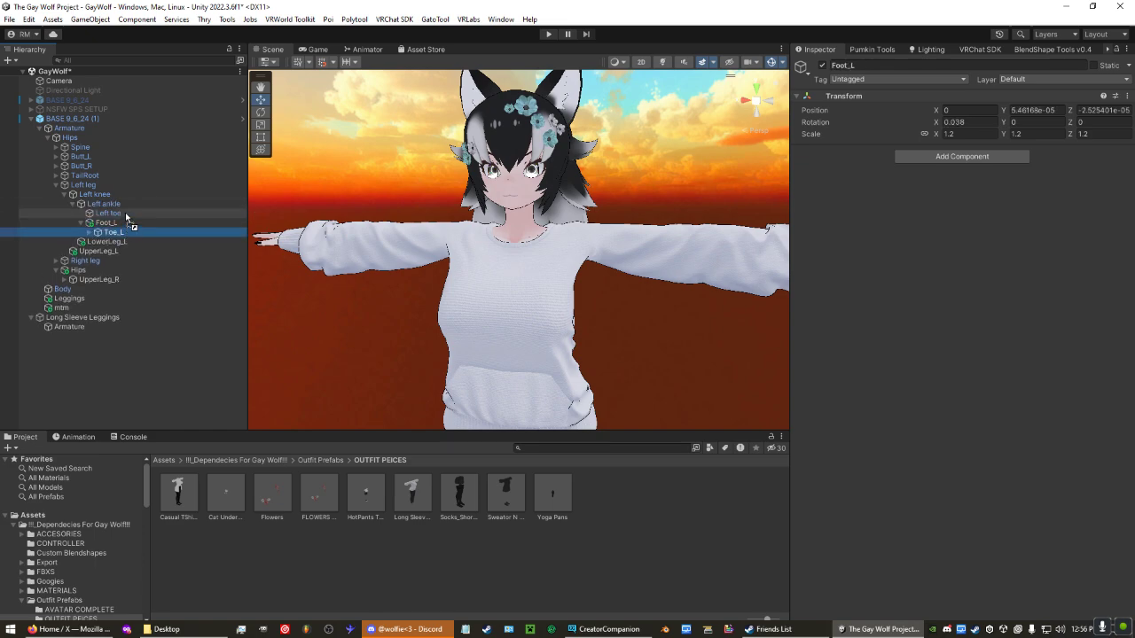
mouse_move(109, 231)
left_mouse_down()
mouse_move(125, 212)
mouse_move(93, 204)
mouse_move(89, 214)
mouse_move(112, 224)
left_mouse_up()
left_click(55, 185)
left_click(56, 194)
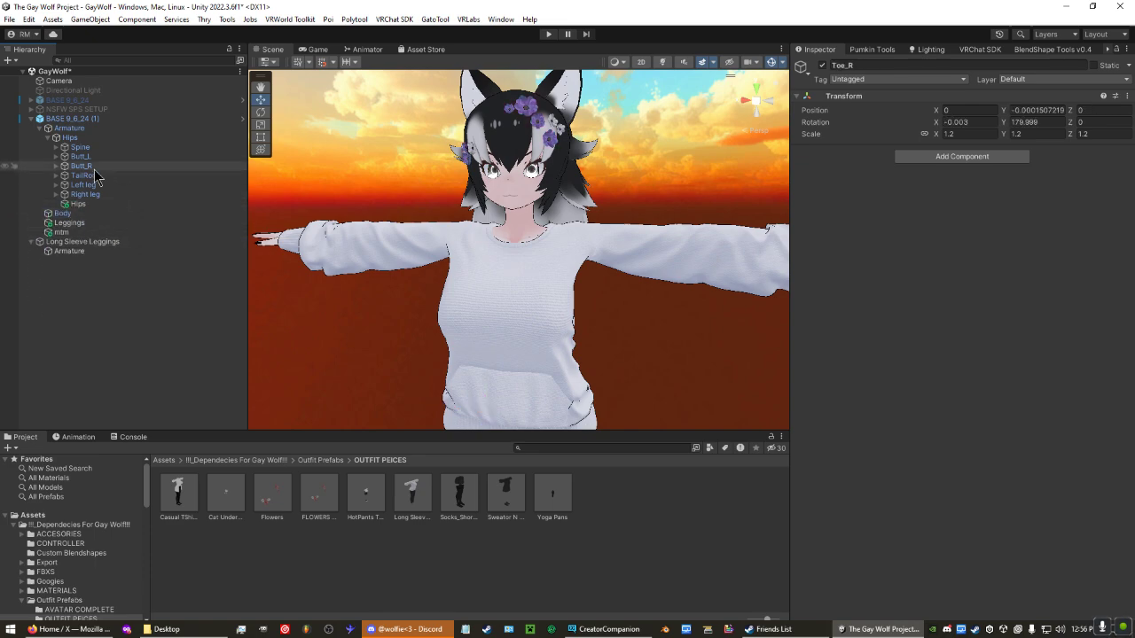
Delete the empty Long Sleeve Leggings object from the Hierarchy
left_click(105, 241)
key("Delete")
scroll(568, 266, "down", 2)
scroll(582, 279, "down", 3)
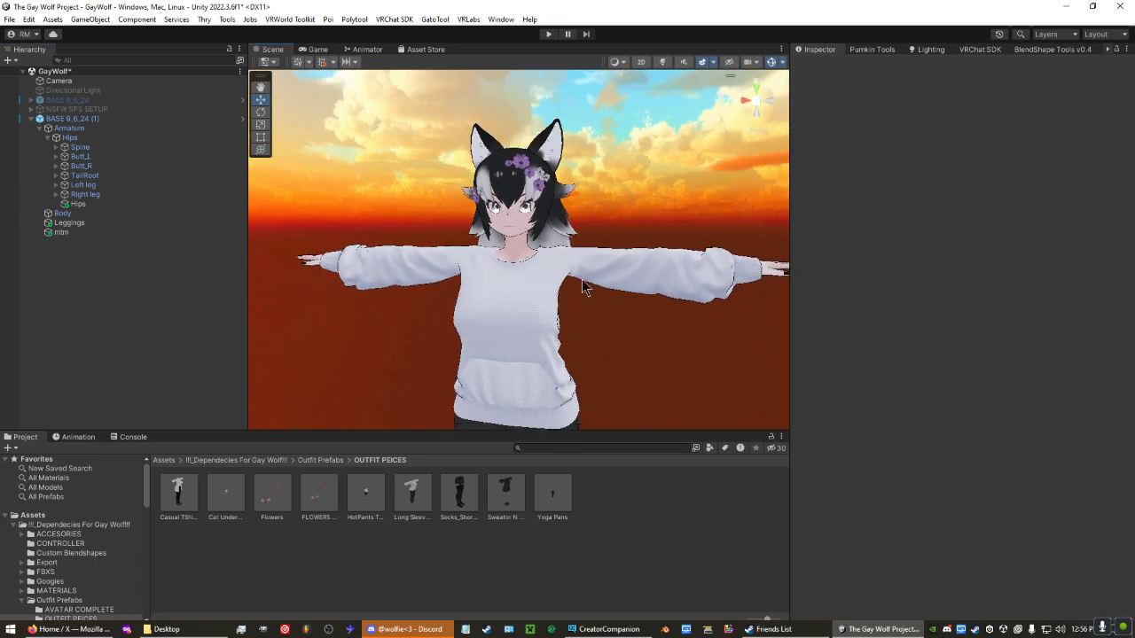
scroll(591, 262, "down", 2)
Enter play mode and accept VRCFury's write-defaults Auto-Fix
right_click_drag(591, 255, 577, 347)
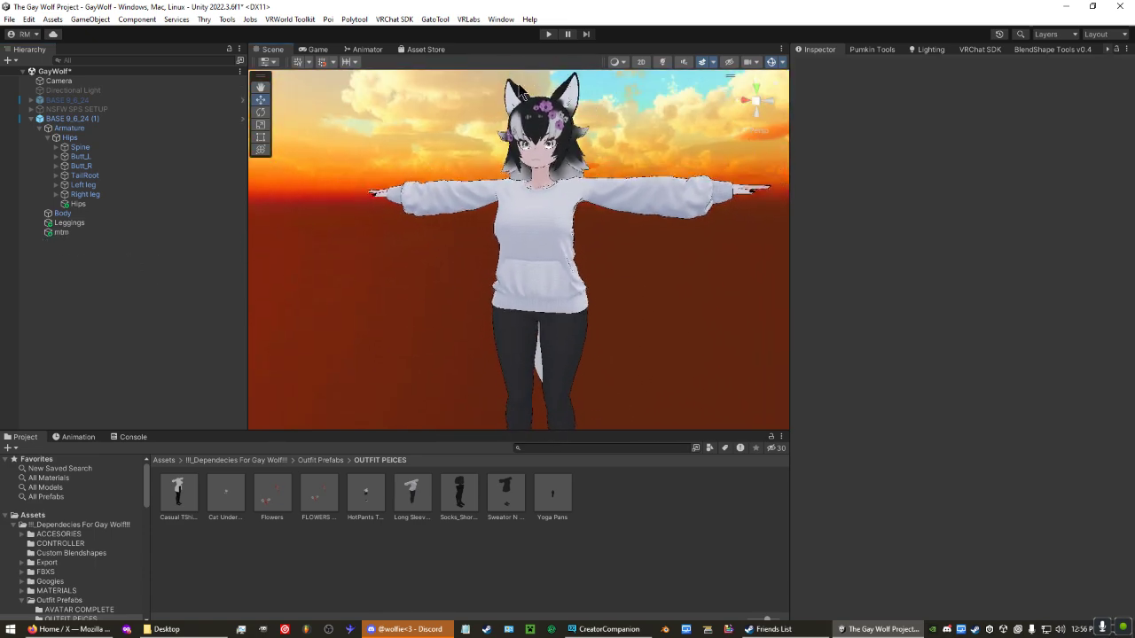
left_click(549, 34)
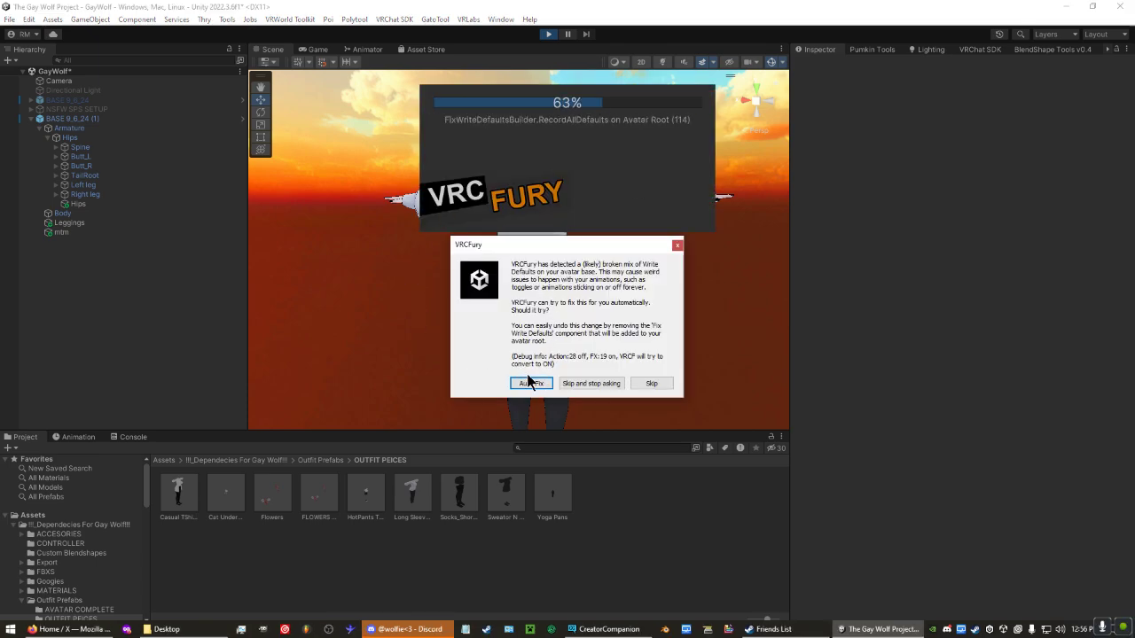
left_click(529, 382)
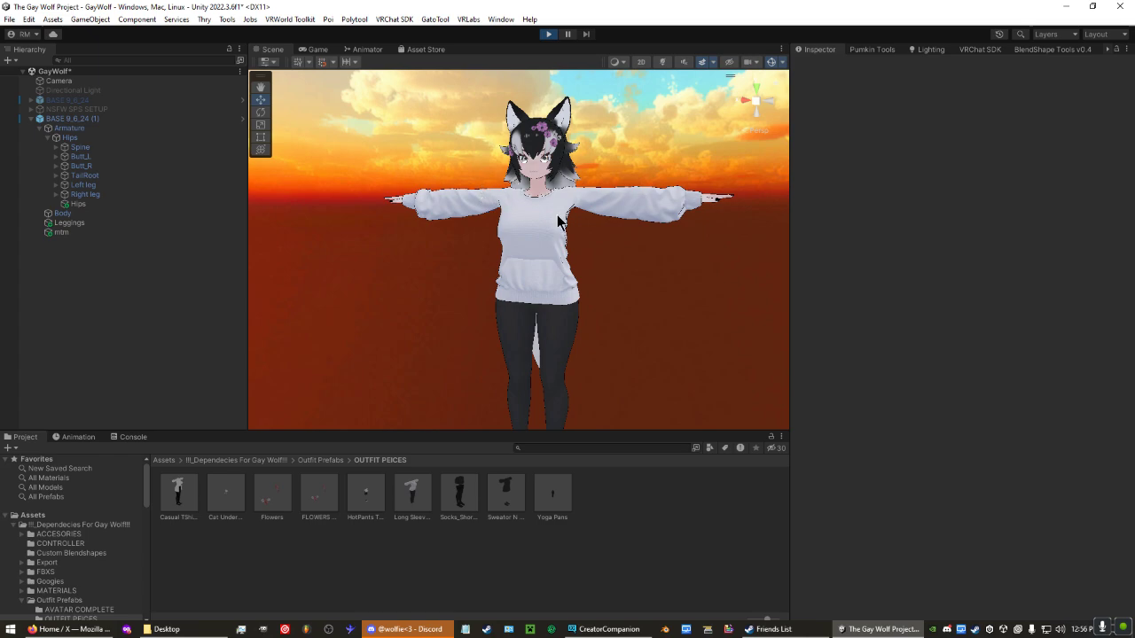
Add Gesture Manager to the scene from the Tools menu
left_click(268, 49)
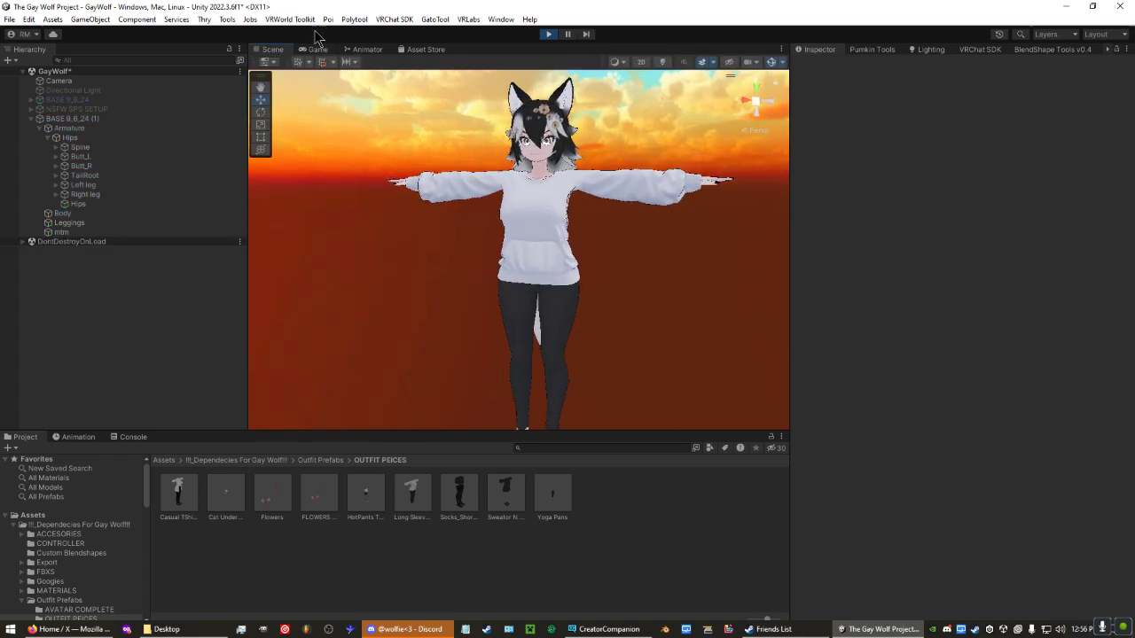
left_click(253, 34)
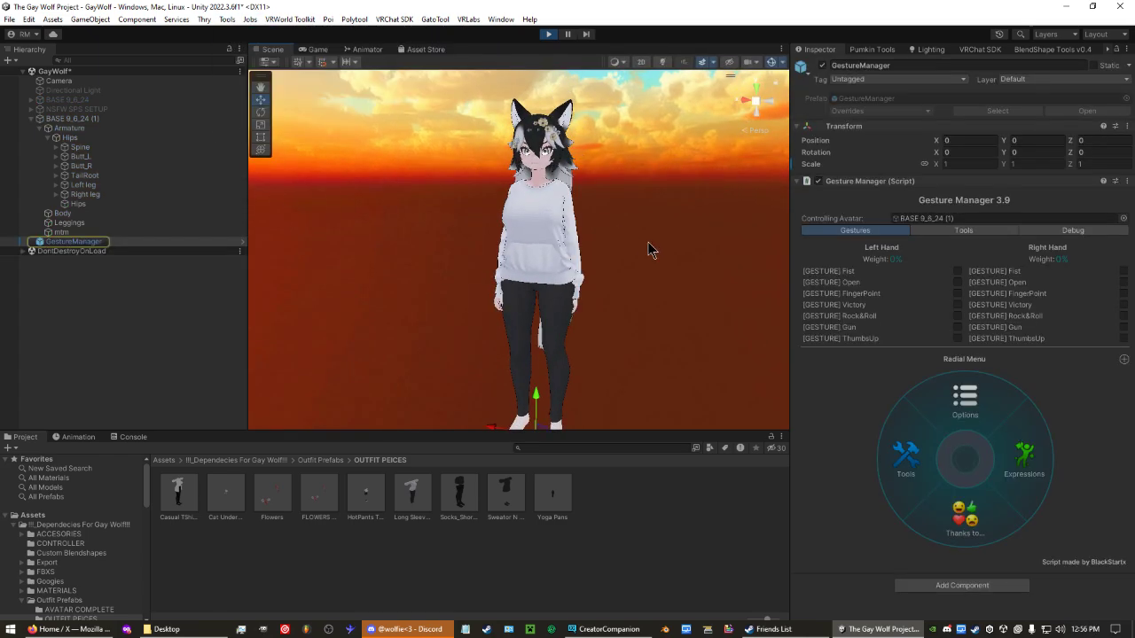
mouse_move(553, 230)
left_mouse_down("alt")
mouse_move(618, 301)
mouse_move(547, 191)
left_mouse_up("alt")
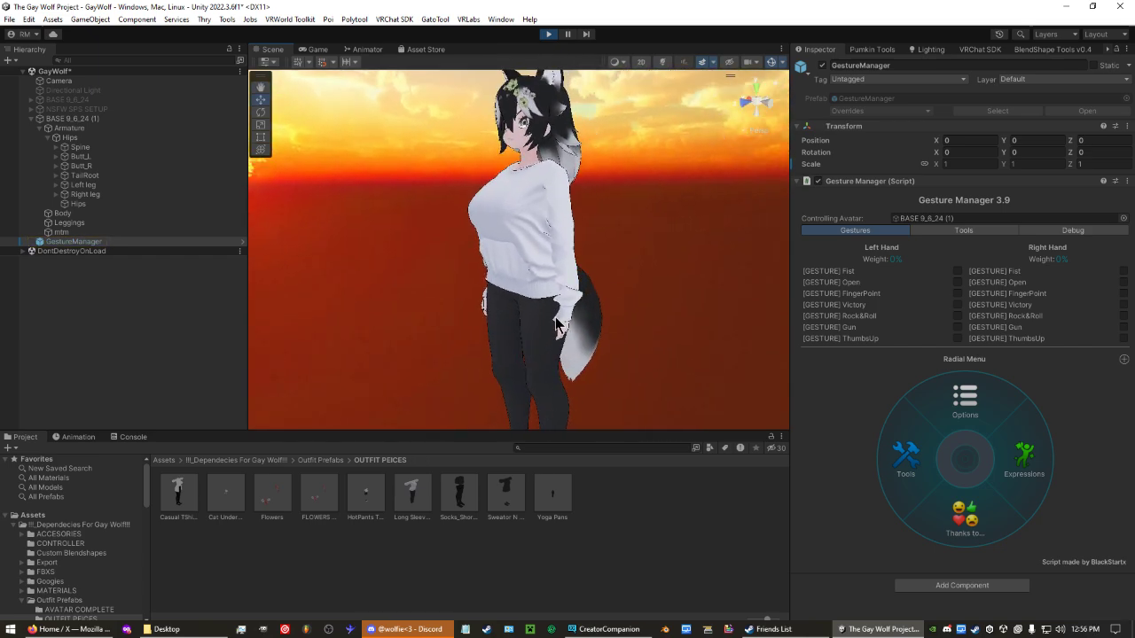
Put the avatar into the AFK pose from the radial menu's Tools submenu
left_click(1024, 456)
left_click(949, 465)
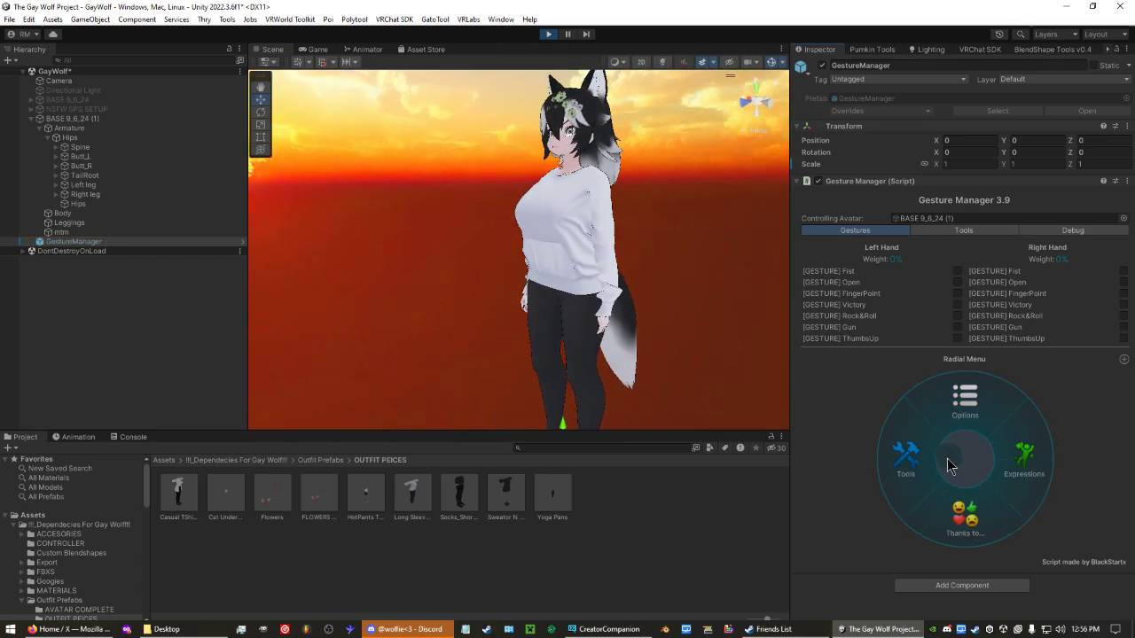
left_click(913, 461)
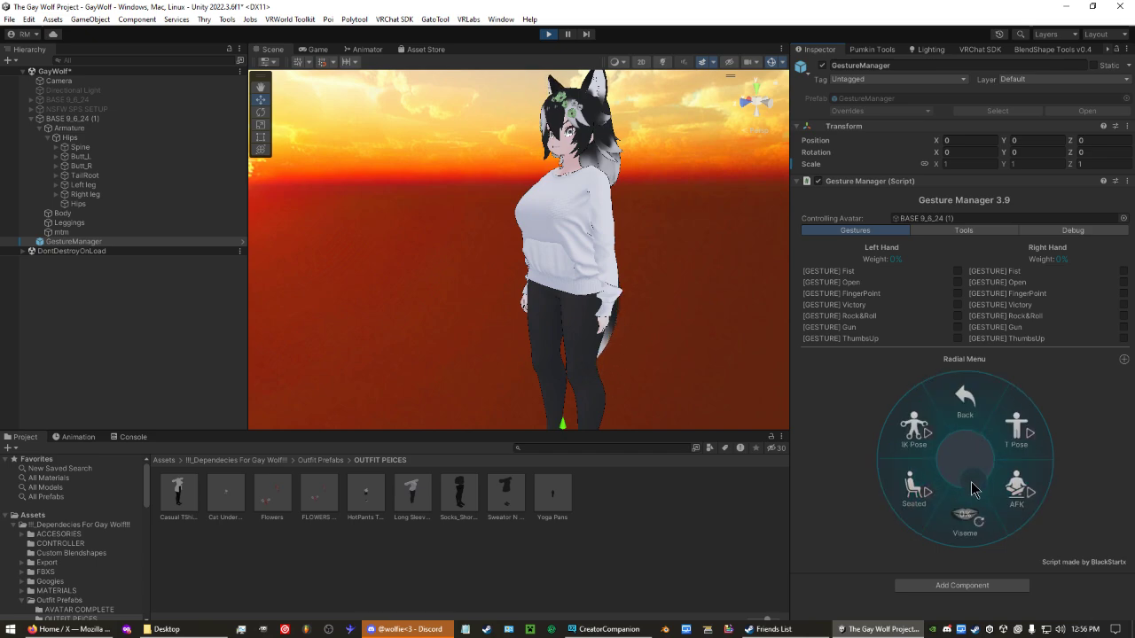
left_click(1015, 488)
mouse_move(570, 272)
left_mouse_down("alt")
mouse_move(554, 277)
mouse_move(659, 317)
mouse_move(519, 285)
mouse_move(456, 298)
mouse_move(611, 325)
mouse_move(564, 323)
mouse_move(590, 274)
mouse_move(494, 251)
mouse_move(666, 248)
mouse_move(611, 249)
mouse_move(648, 278)
mouse_move(676, 388)
mouse_move(613, 357)
mouse_move(687, 255)
mouse_move(680, 186)
mouse_move(620, 293)
mouse_move(628, 260)
mouse_move(568, 195)
mouse_move(665, 215)
mouse_move(620, 266)
mouse_move(714, 441)
mouse_move(638, 367)
mouse_move(702, 380)
mouse_move(580, 210)
mouse_move(614, 299)
mouse_move(636, 222)
mouse_move(600, 362)
left_mouse_up("alt")
Stop play mode and open the VRChat SDK avatar Builder
key("ctrl+p")
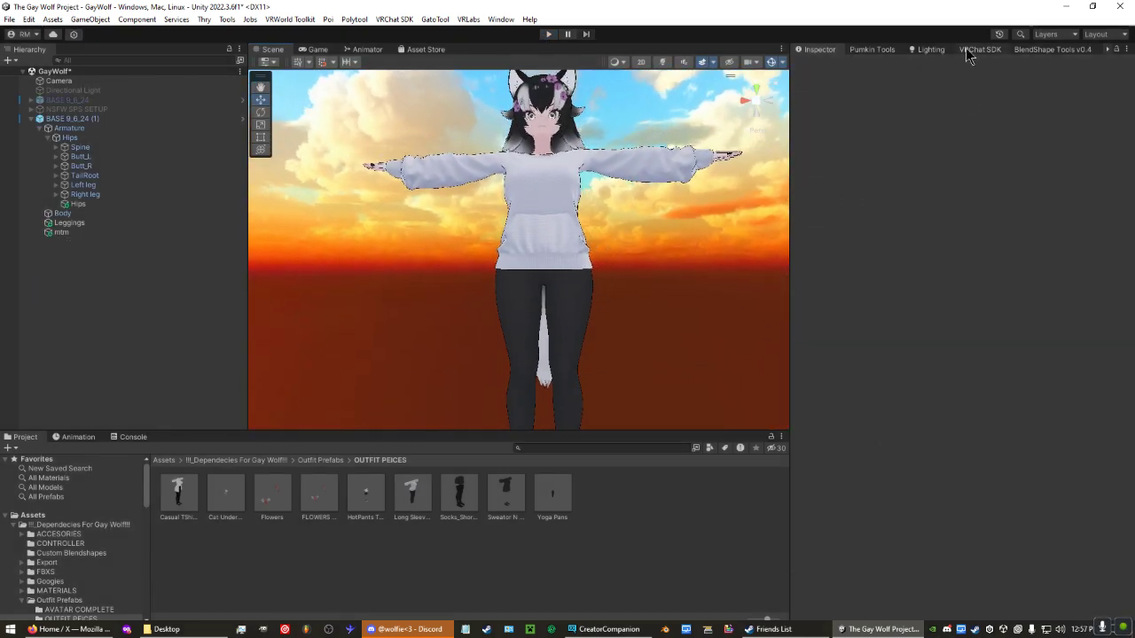
left_click(967, 51)
left_click(924, 114)
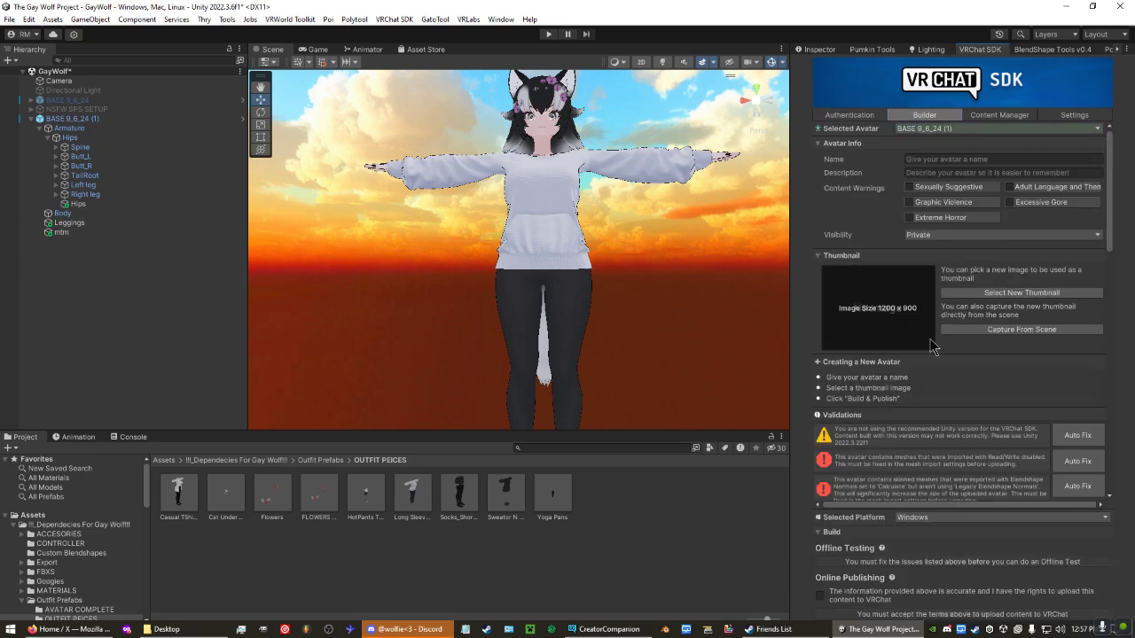
Review the builder's validation list, which rates the avatar's performance Medium
scroll(886, 381, "down", 3)
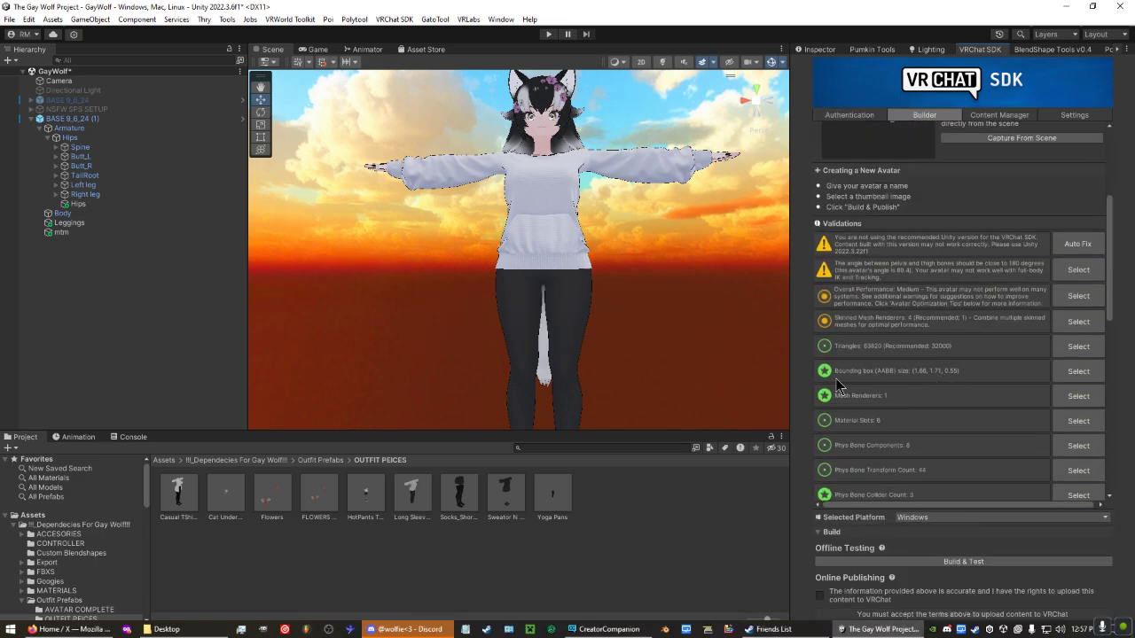
scroll(873, 382, "down", 3)
scroll(856, 292, "down", 1)
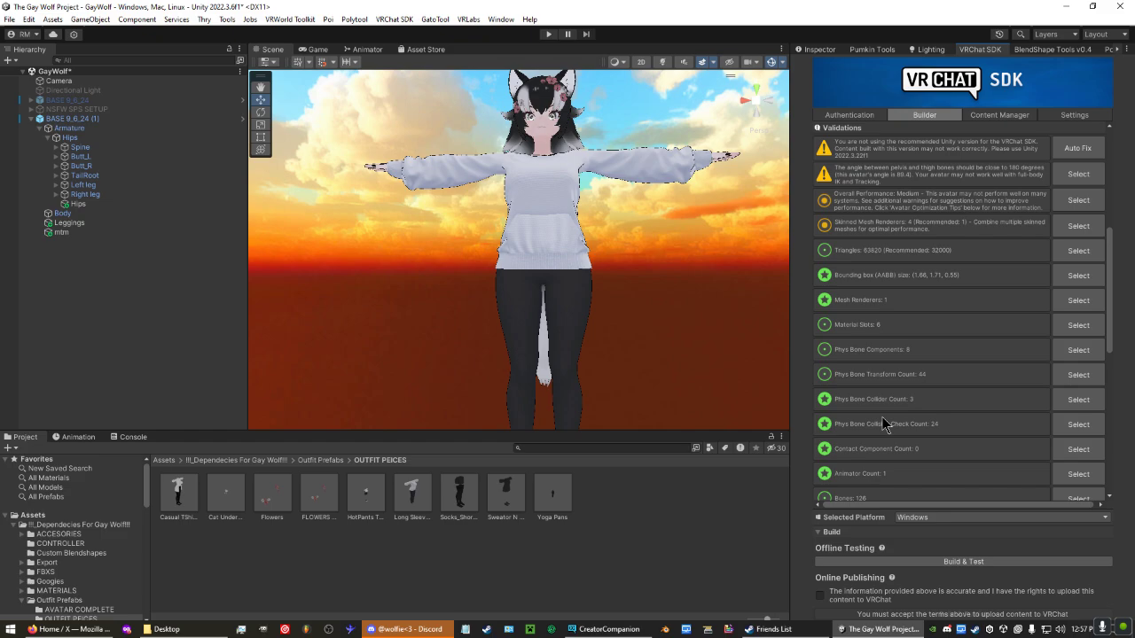
scroll(868, 399, "down", 2)
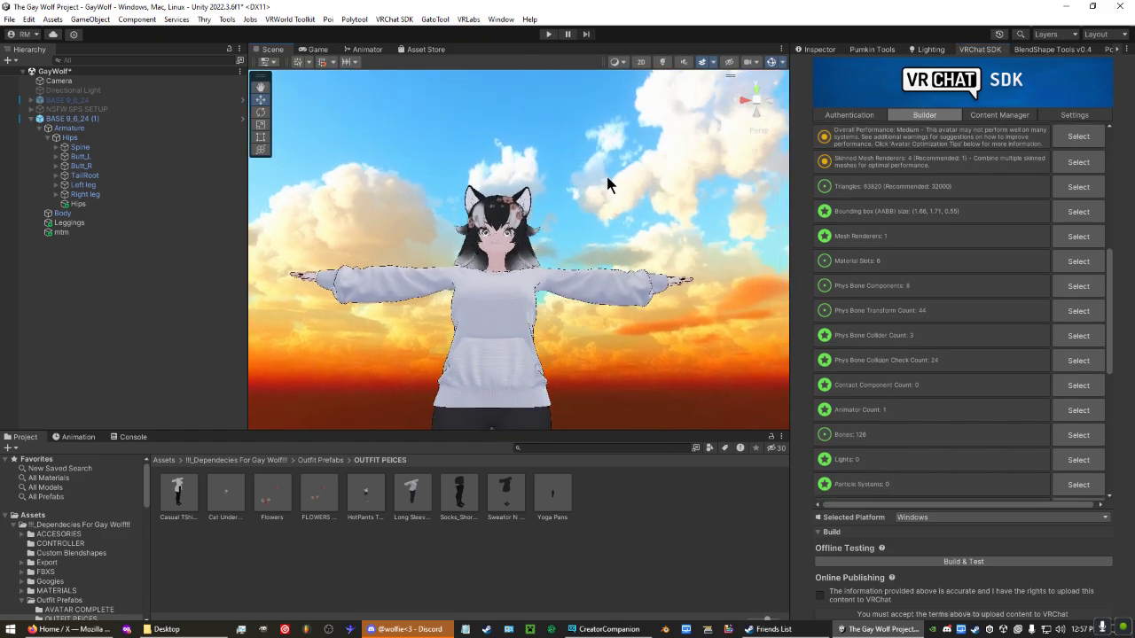
scroll(562, 282, "up", 5)
scroll(564, 281, "down", 3)
scroll(563, 248, "down", 3)
mouse_move(562, 249)
left_mouse_down("alt")
mouse_move(630, 316)
mouse_move(621, 322)
mouse_move(592, 252)
mouse_move(603, 276)
mouse_move(431, 268)
left_mouse_up("alt")
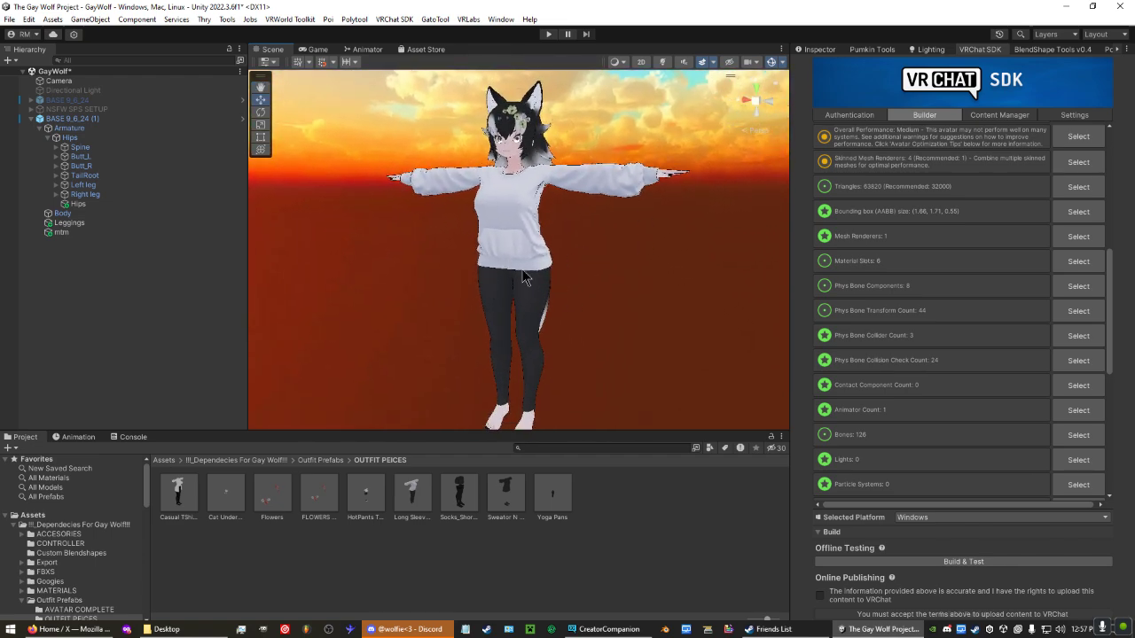
key("alt+z")
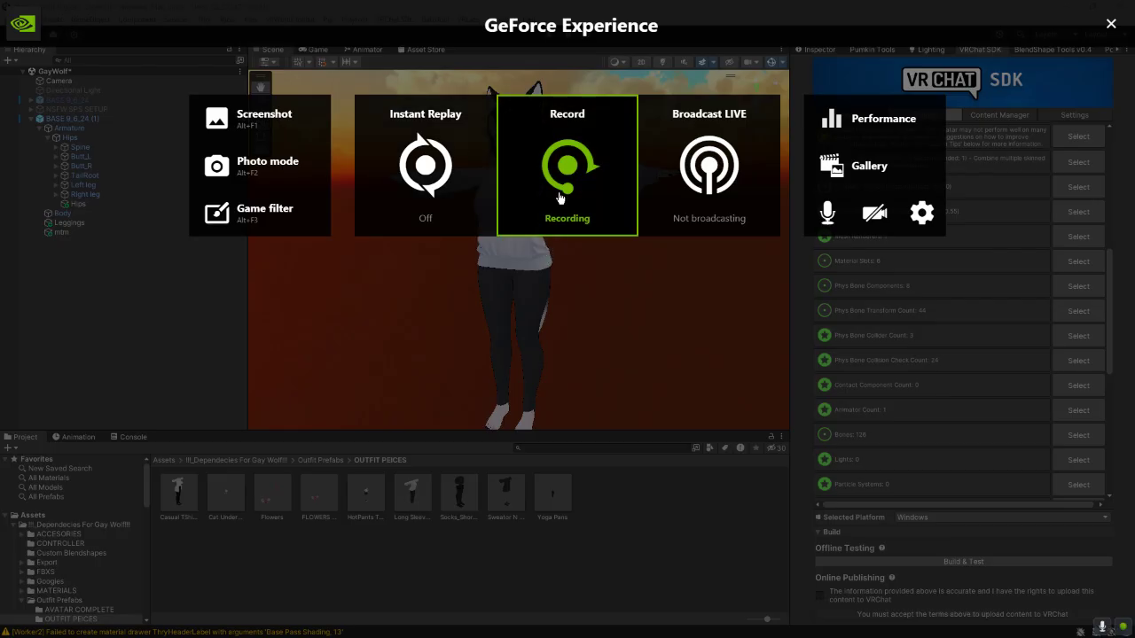